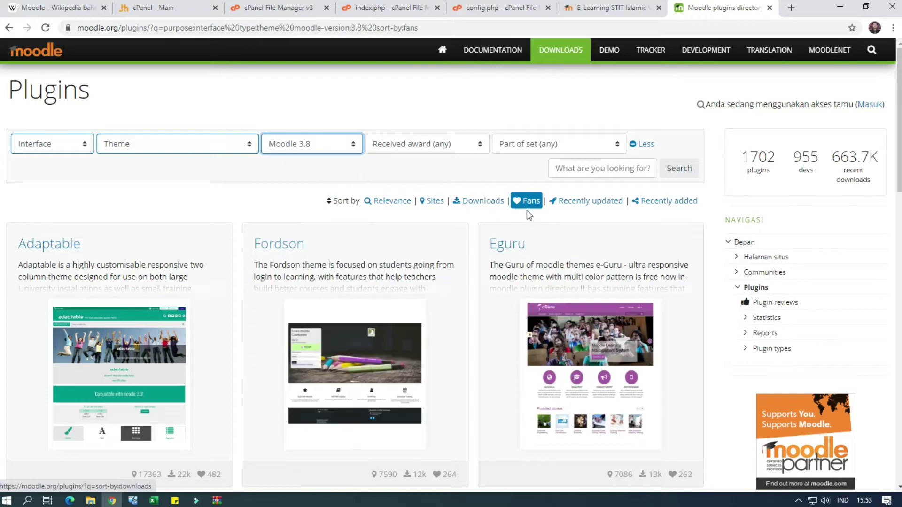
Sort Moodle 3.8 themes by downloads with purpose set to any, then open the top-ranked Moove
{"action": "left_click", "coordinate": [495, 201]}
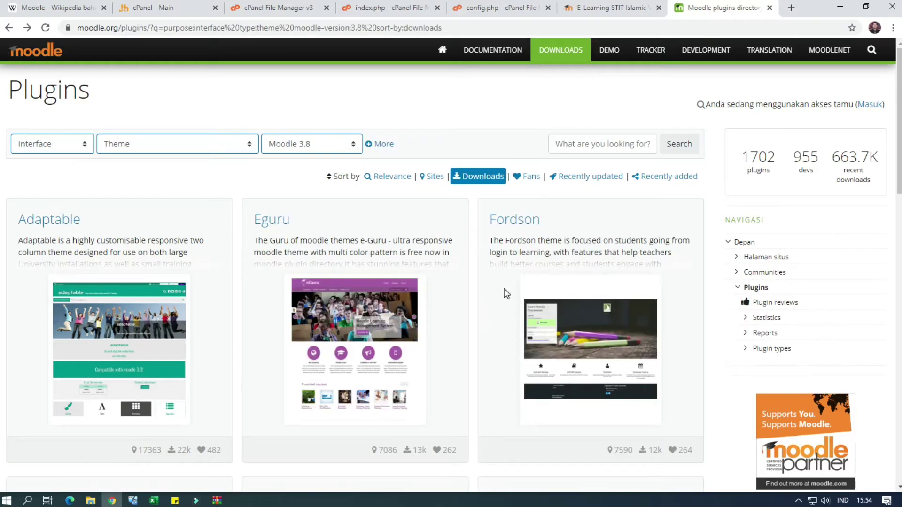
{"action": "left_click", "coordinate": [70, 144]}
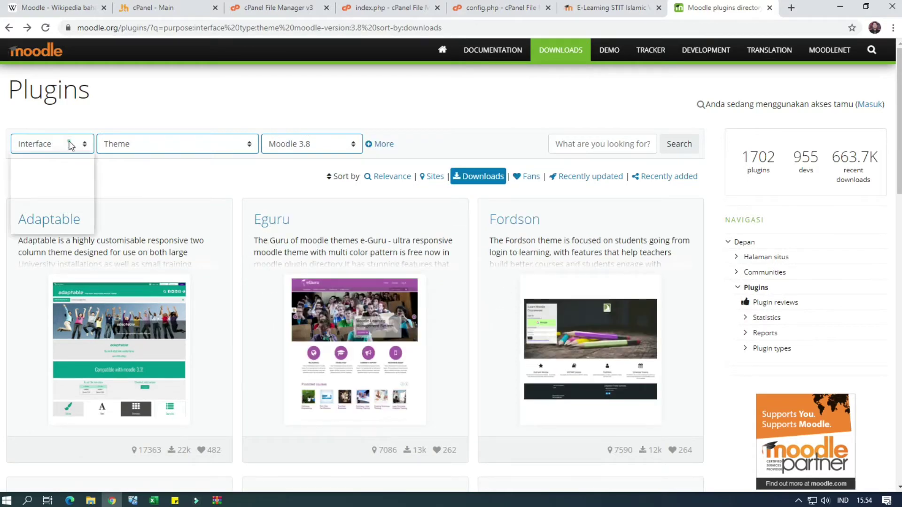
{"action": "left_click", "coordinate": [71, 157]}
{"action": "left_click", "coordinate": [72, 145]}
{"action": "left_click", "coordinate": [70, 160]}
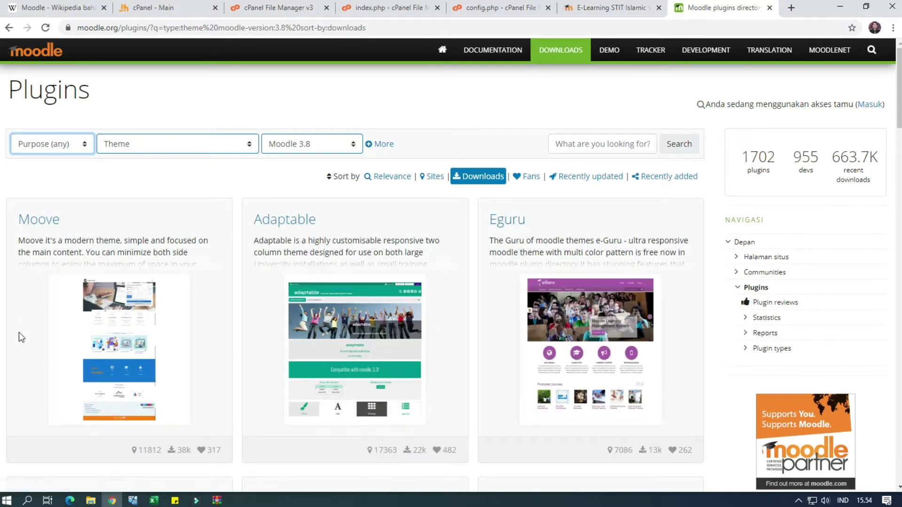
{"action": "scroll", "coordinate": [159, 393], "scroll_direction": "down", "scroll_amount": 2}
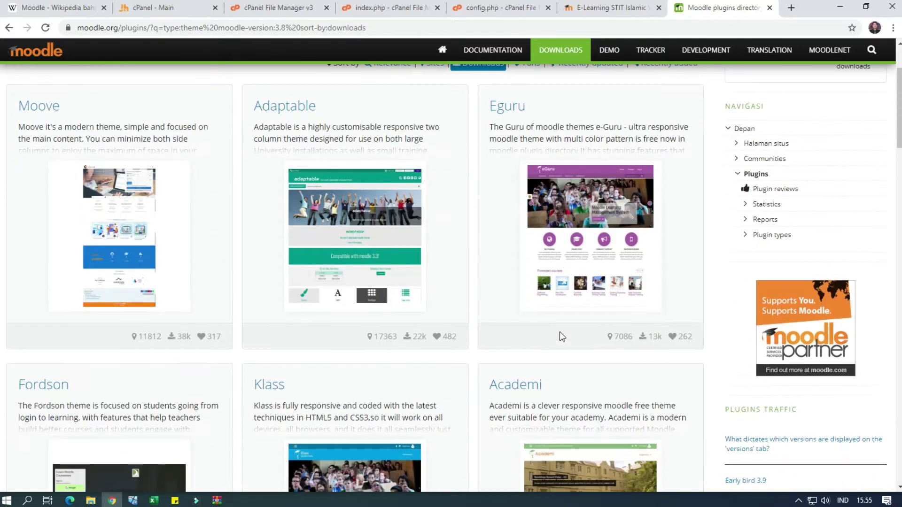
{"action": "scroll", "coordinate": [321, 312], "scroll_direction": "up", "scroll_amount": 2}
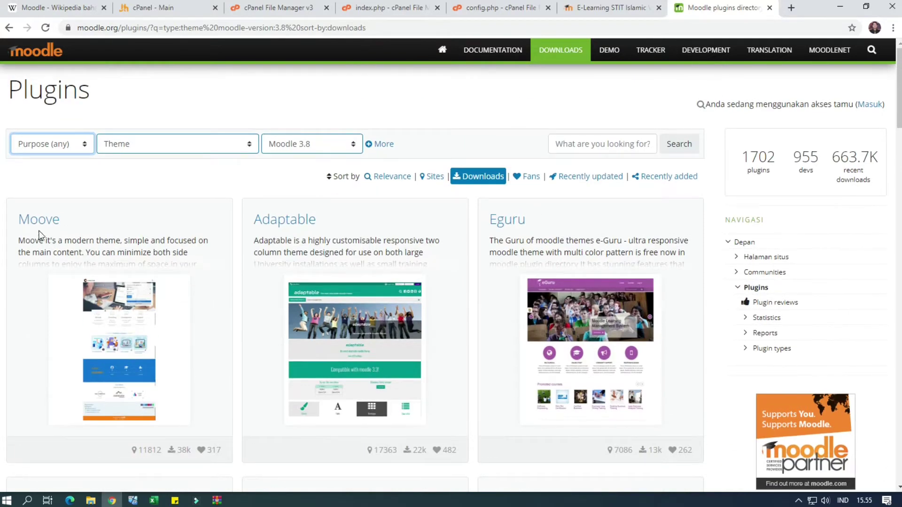
{"action": "left_click", "coordinate": [40, 219]}
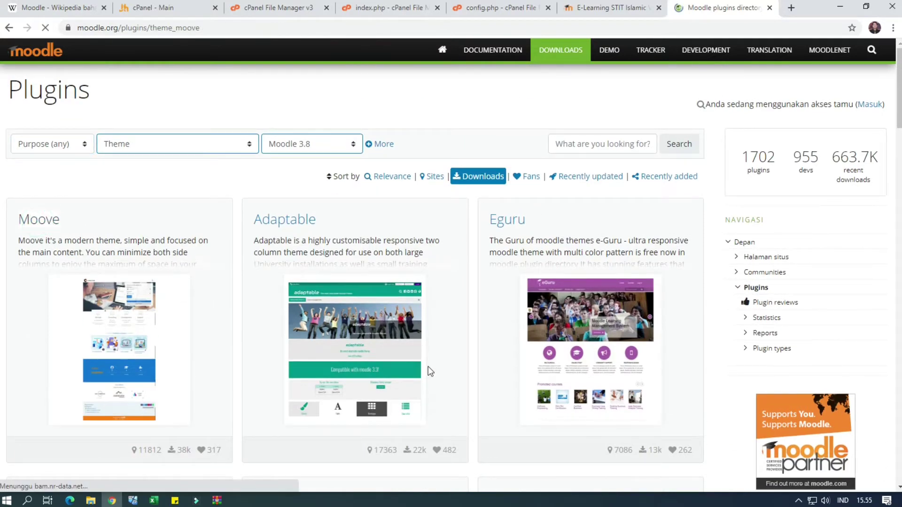
Read through the Moove plugin page description, then bring up its versions list
{"action": "scroll", "coordinate": [426, 352], "scroll_direction": "down", "scroll_amount": 5}
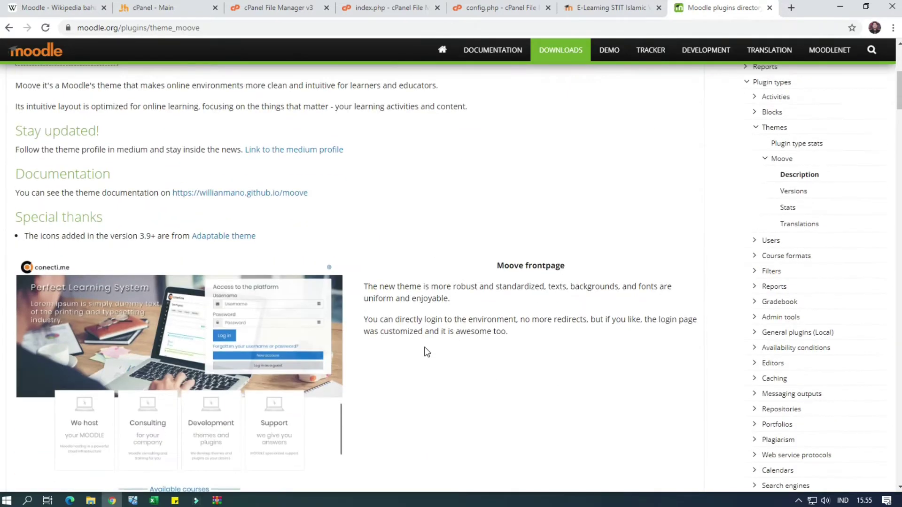
{"action": "scroll", "coordinate": [426, 352], "scroll_direction": "down", "scroll_amount": 10}
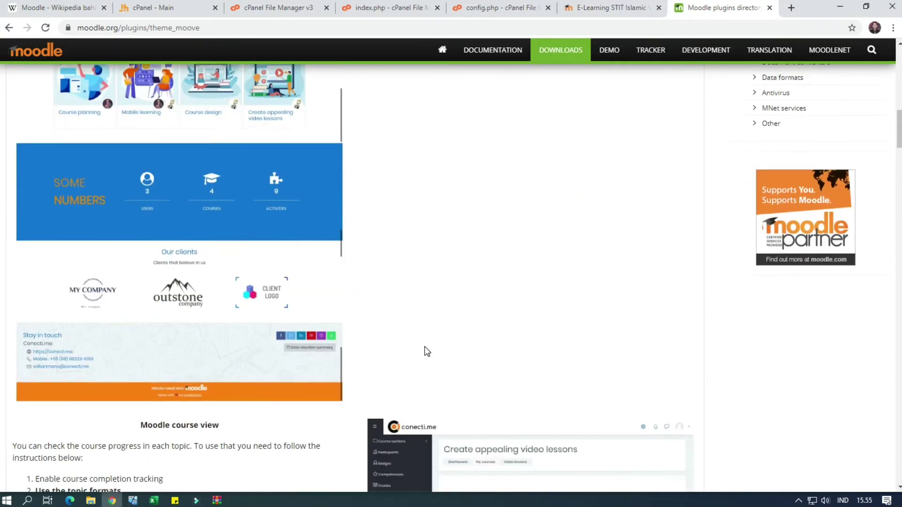
{"action": "scroll", "coordinate": [426, 351], "scroll_direction": "up", "scroll_amount": 5}
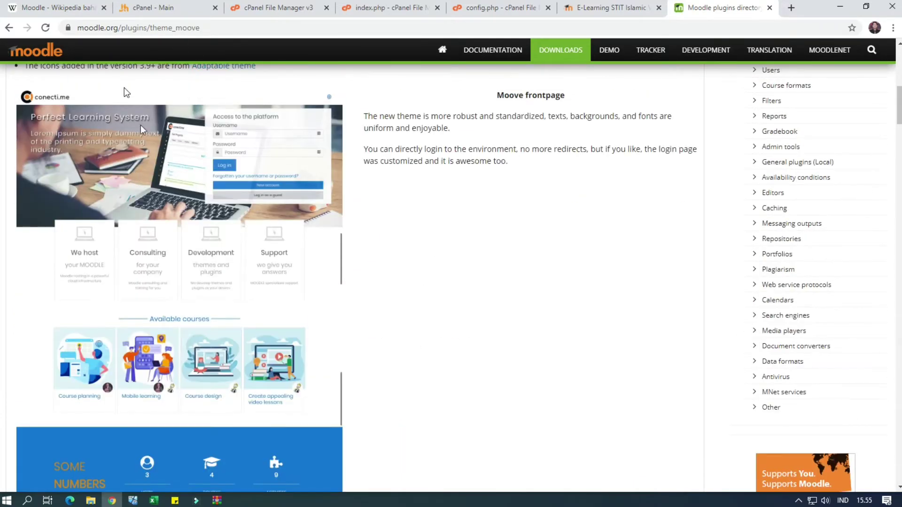
{"action": "scroll", "coordinate": [259, 357], "scroll_direction": "down", "scroll_amount": 10}
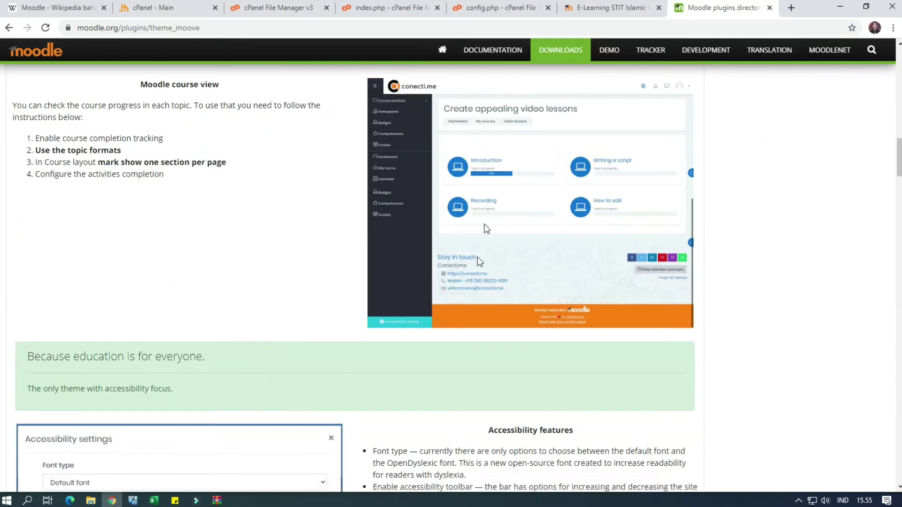
{"action": "scroll", "coordinate": [223, 261], "scroll_direction": "down", "scroll_amount": 6}
{"action": "scroll", "coordinate": [207, 351], "scroll_direction": "down", "scroll_amount": 4}
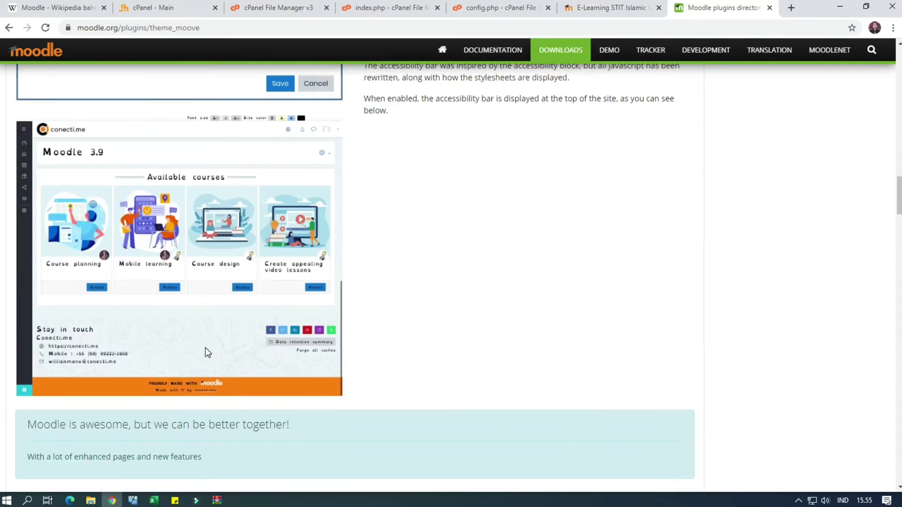
{"action": "scroll", "coordinate": [205, 345], "scroll_direction": "down", "scroll_amount": 18}
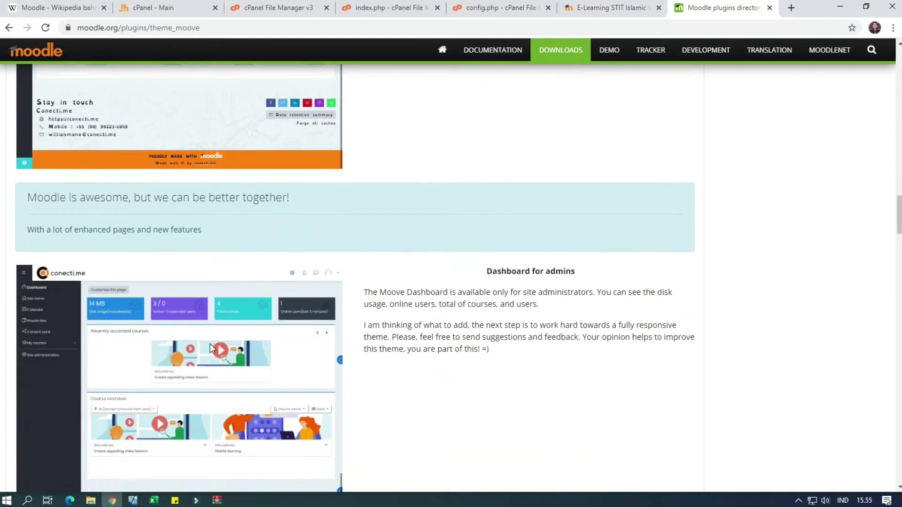
{"action": "scroll", "coordinate": [210, 343], "scroll_direction": "down", "scroll_amount": 8}
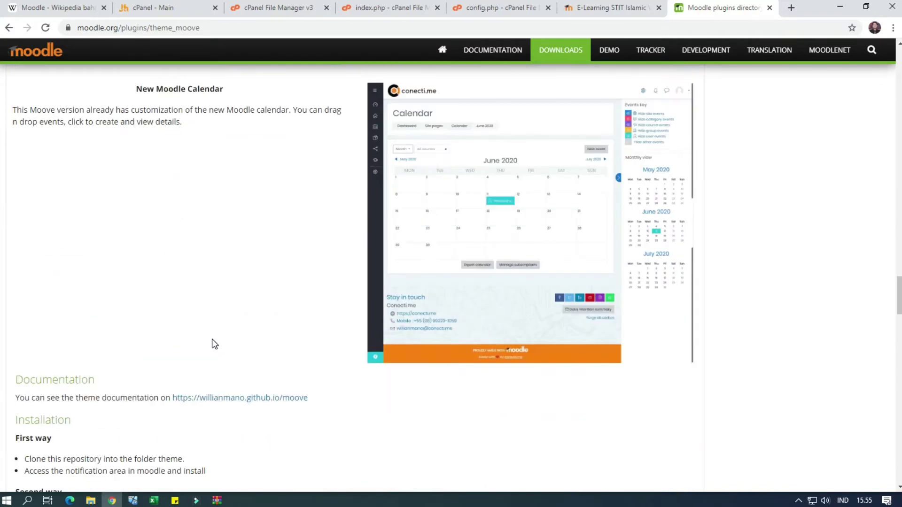
{"action": "scroll", "coordinate": [214, 345], "scroll_direction": "up", "scroll_amount": 20}
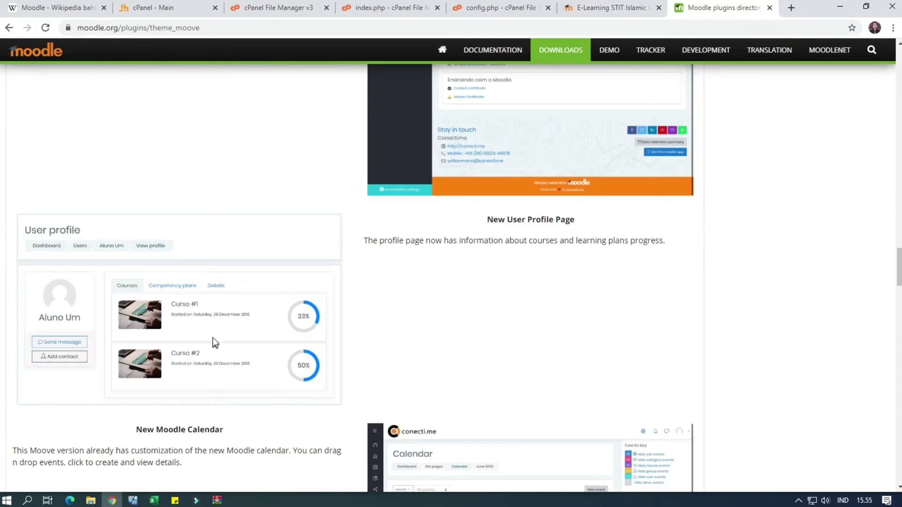
{"action": "scroll", "coordinate": [214, 335], "scroll_direction": "up", "scroll_amount": 15}
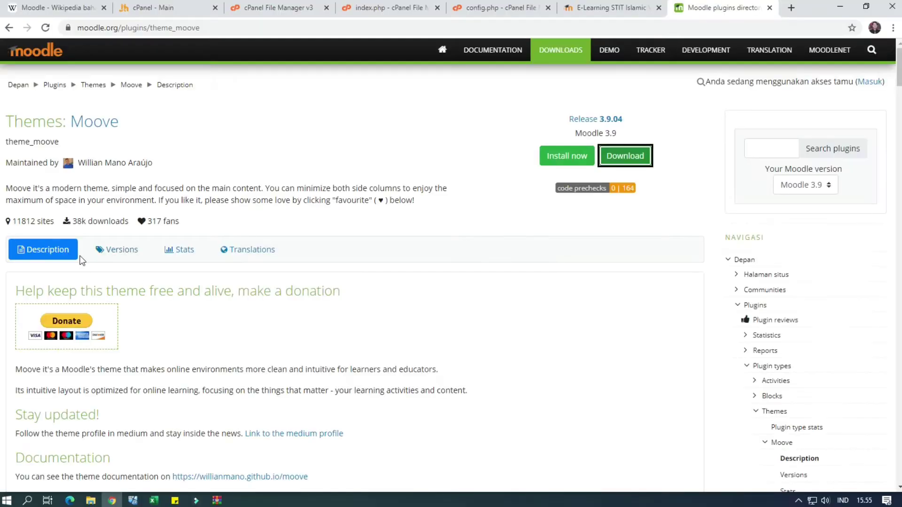
{"action": "left_click", "coordinate": [129, 253]}
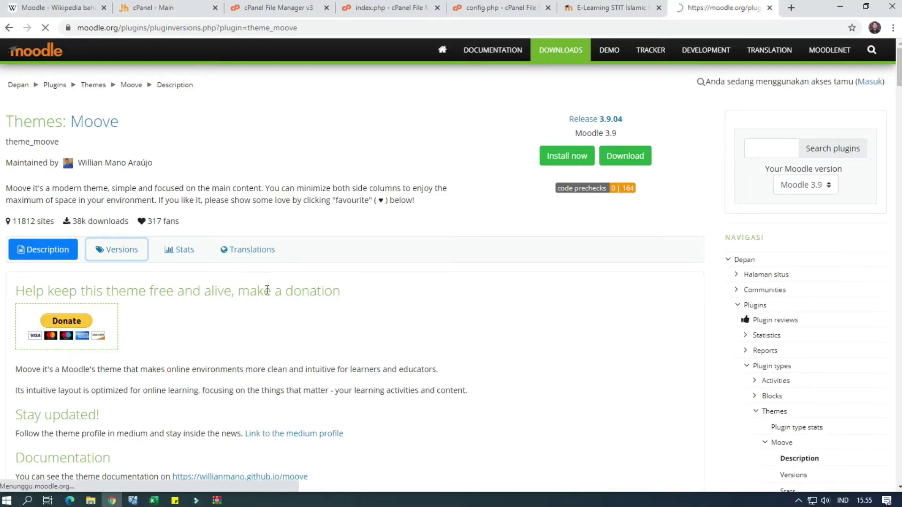
Download the Moove 3.8.13 release zip for Moodle 3.8 and check that it contains a moove folder
{"action": "scroll", "coordinate": [53, 297], "scroll_direction": "down", "scroll_amount": 2}
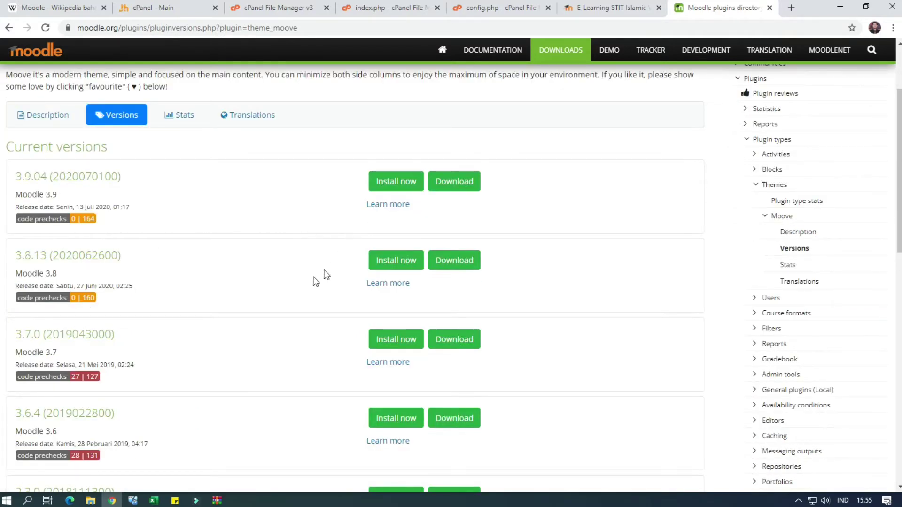
{"action": "left_click", "coordinate": [461, 267]}
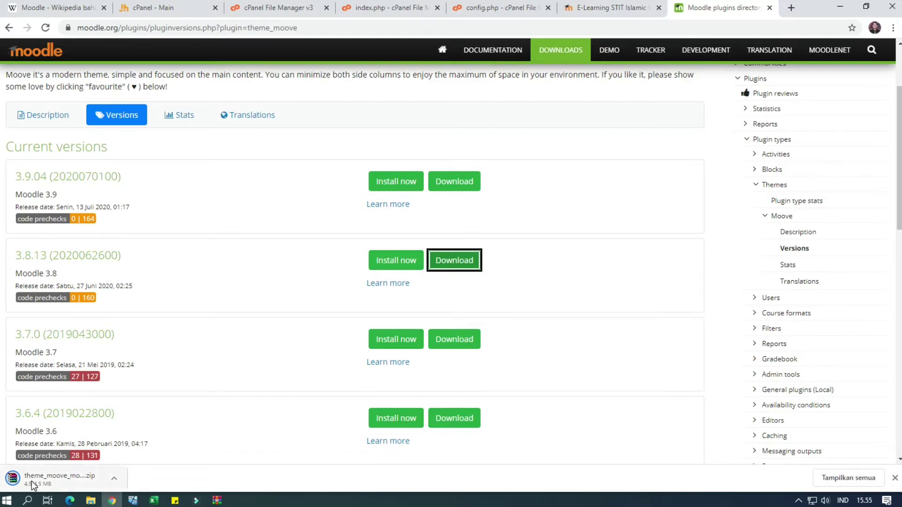
{"action": "left_click", "coordinate": [41, 474]}
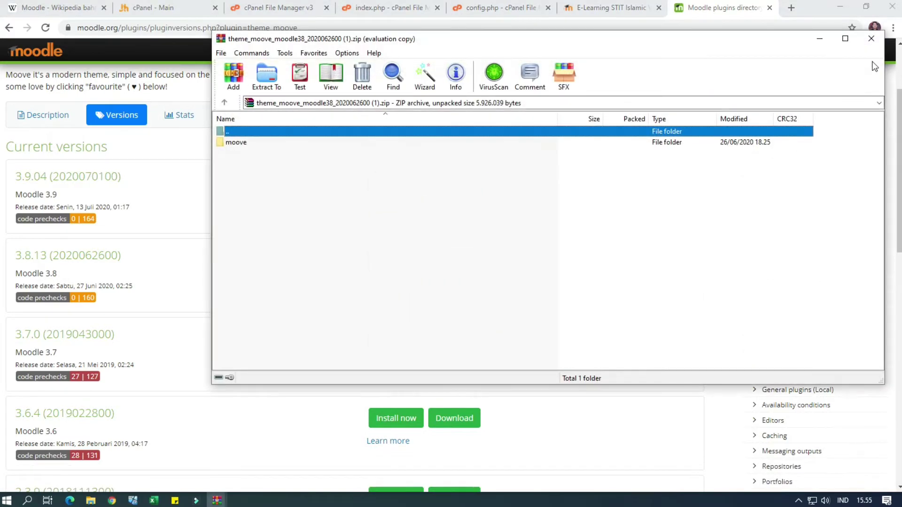
{"action": "left_click", "coordinate": [871, 39]}
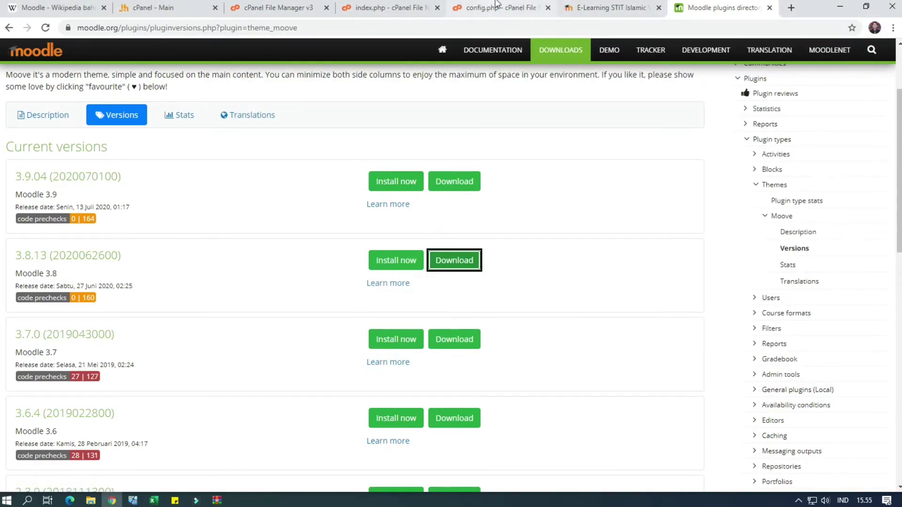
Open the Moodle theme folder in cPanel File Manager
{"action": "left_click", "coordinate": [275, 6]}
{"action": "left_click", "coordinate": [177, 6]}
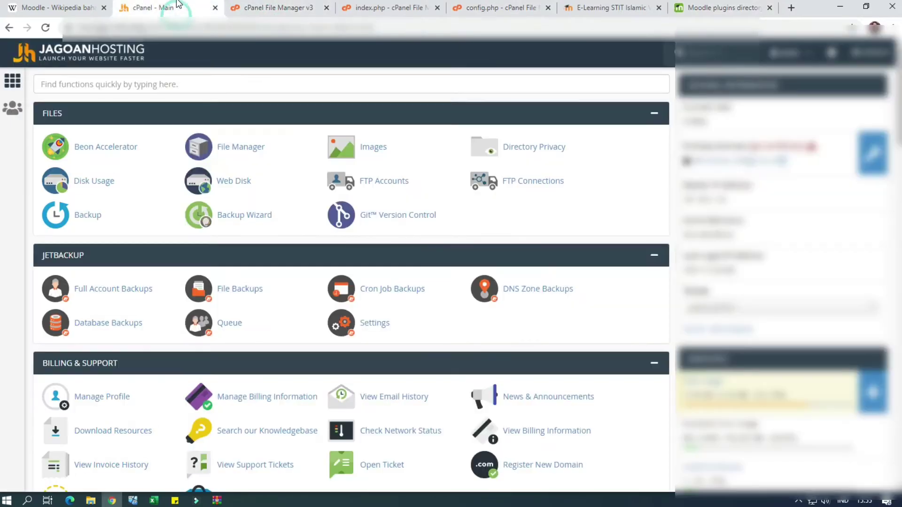
{"action": "left_click", "coordinate": [253, 5]}
{"action": "scroll", "coordinate": [317, 290], "scroll_direction": "up", "scroll_amount": 15}
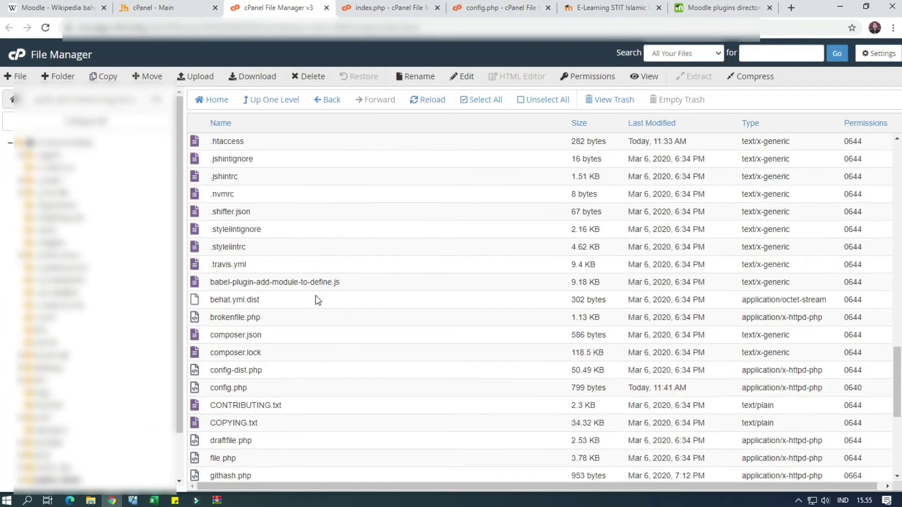
{"action": "scroll", "coordinate": [316, 297], "scroll_direction": "down", "scroll_amount": 1}
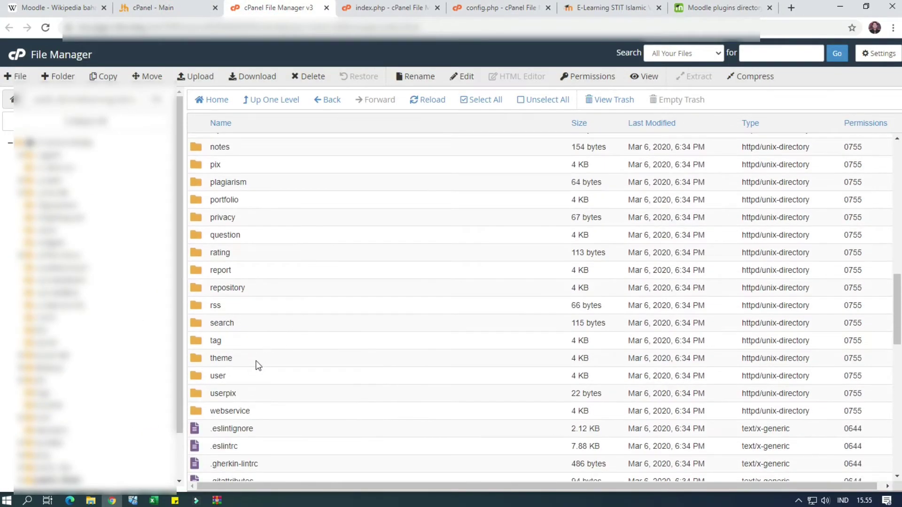
{"action": "double_click", "coordinate": [255, 362]}
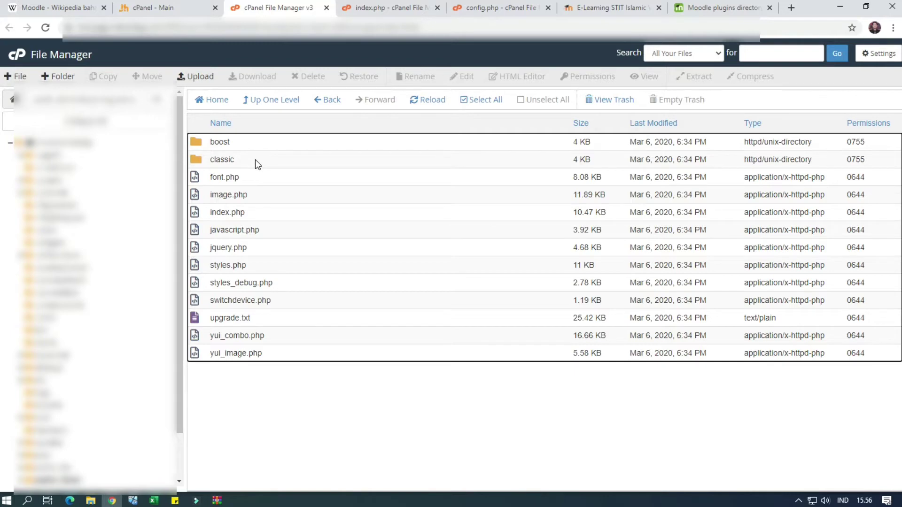
{"action": "left_click", "coordinate": [212, 77]}
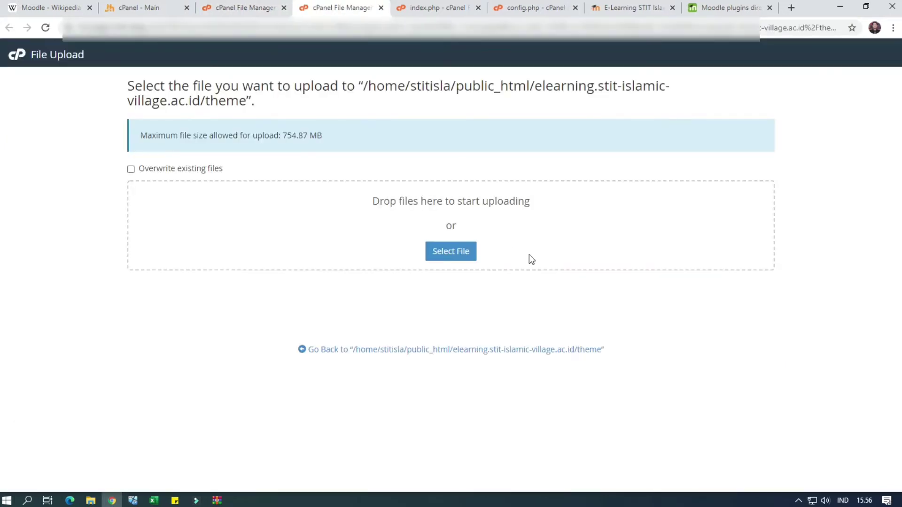
{"action": "left_click", "coordinate": [453, 256]}
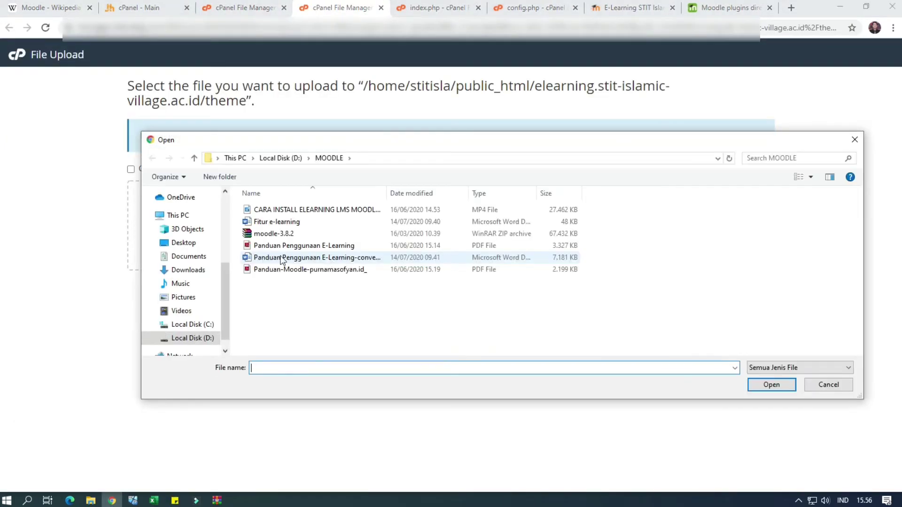
{"action": "left_click", "coordinate": [197, 269]}
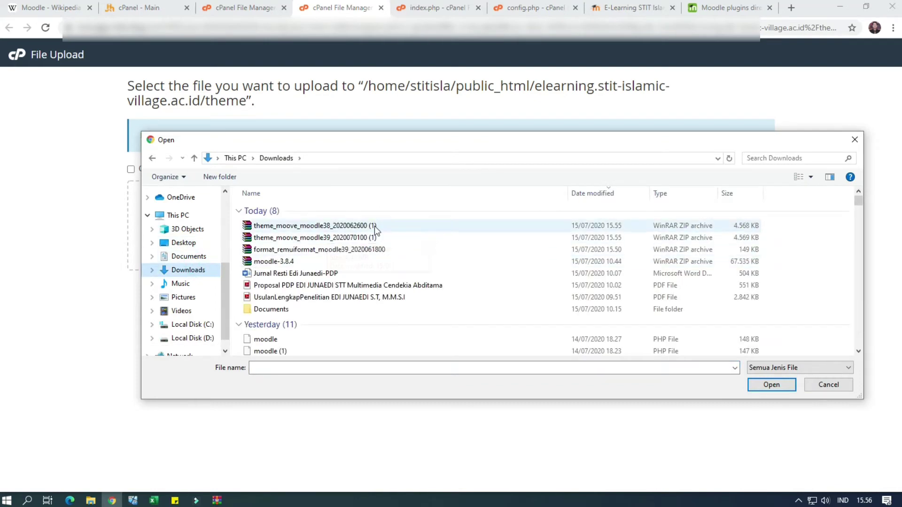
{"action": "left_click", "coordinate": [373, 226]}
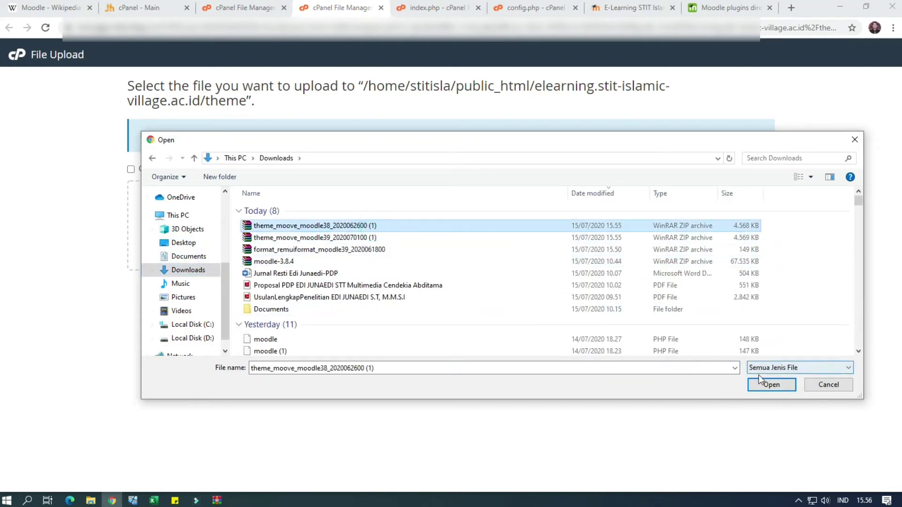
{"action": "left_click", "coordinate": [773, 385]}
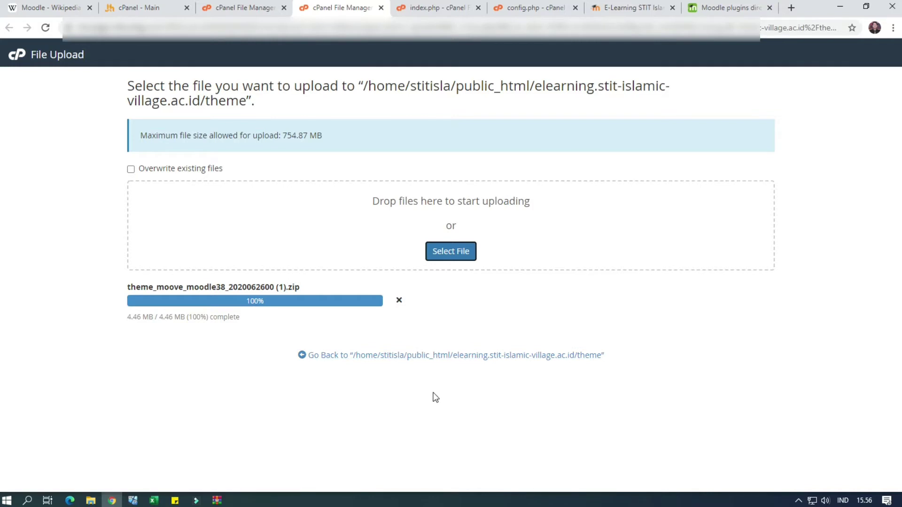
{"action": "left_click", "coordinate": [357, 359]}
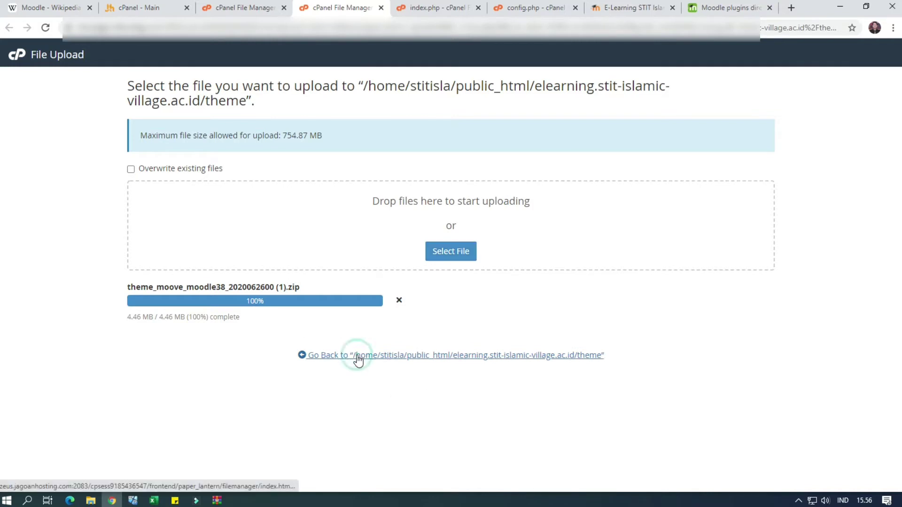
{"action": "left_click", "coordinate": [368, 358]}
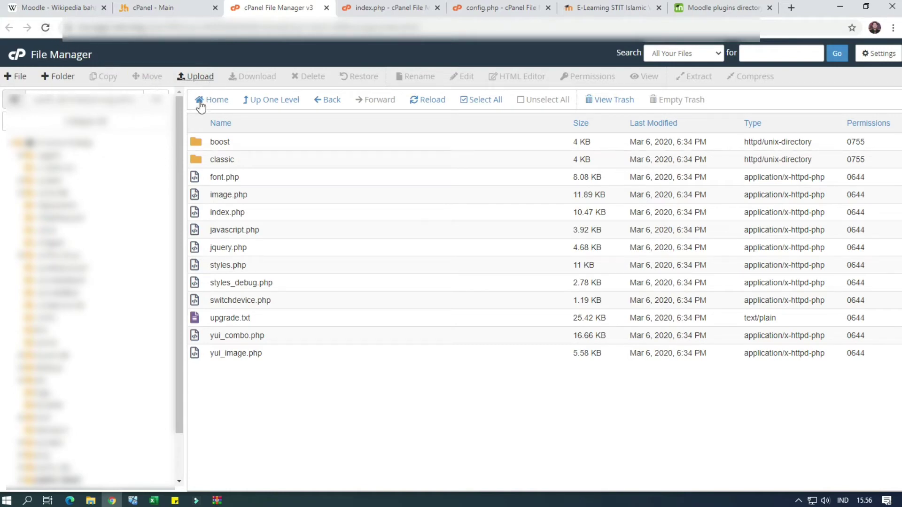
Go up to the Moodle directory and reopen the theme folder
{"action": "left_click", "coordinate": [284, 107]}
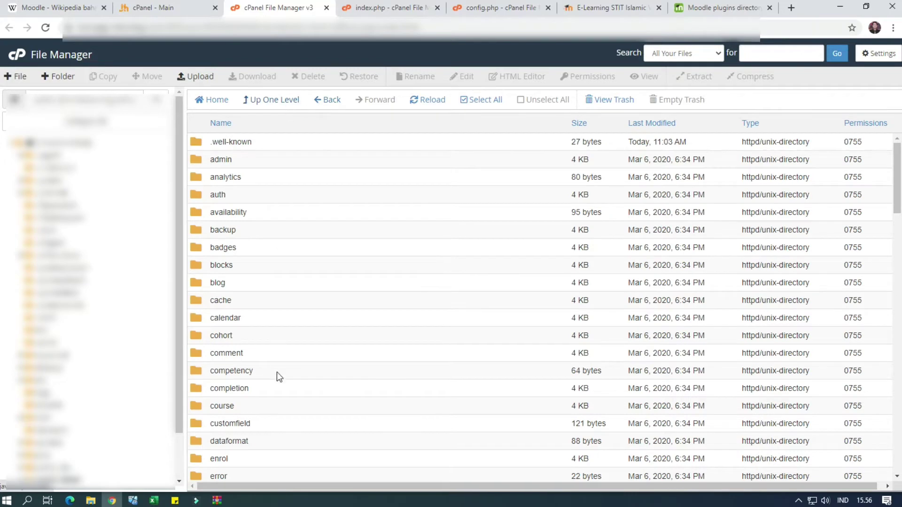
{"action": "scroll", "coordinate": [277, 372], "scroll_direction": "down", "scroll_amount": 4}
{"action": "scroll", "coordinate": [235, 419], "scroll_direction": "down", "scroll_amount": 3}
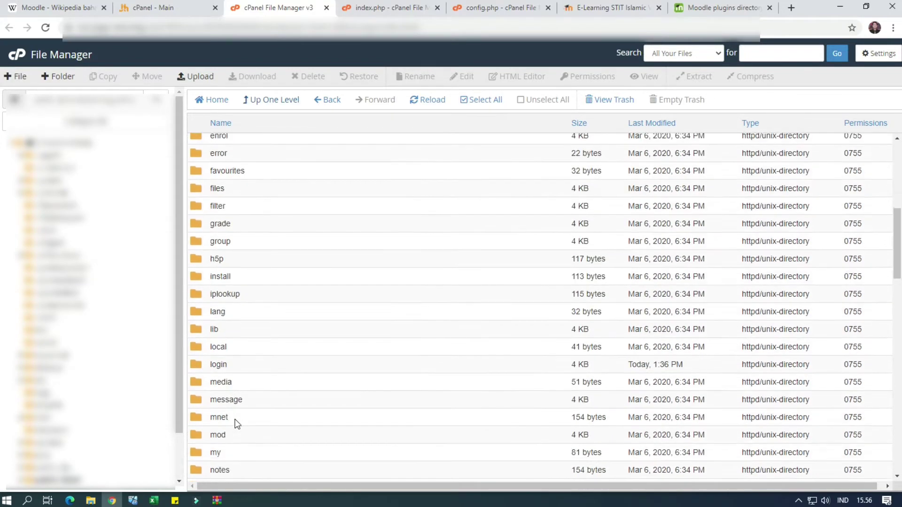
{"action": "scroll", "coordinate": [235, 423], "scroll_direction": "down", "scroll_amount": 9}
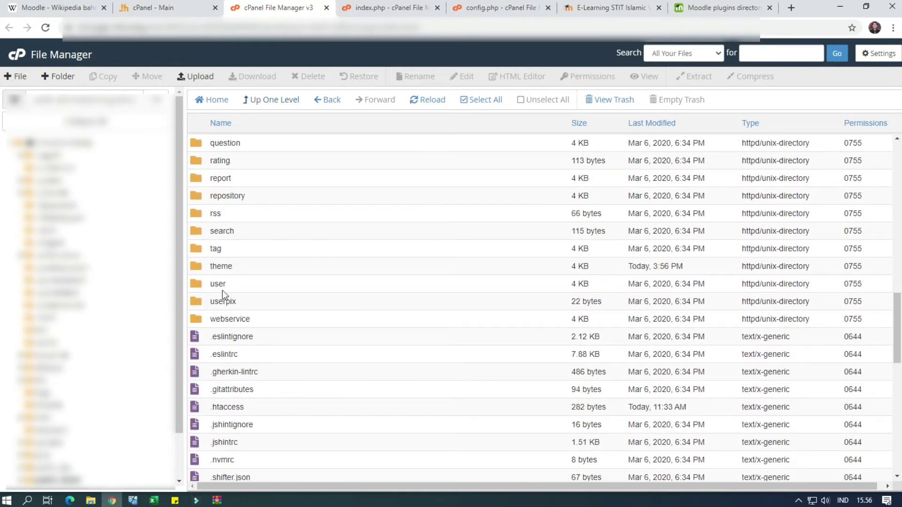
{"action": "double_click", "coordinate": [257, 271]}
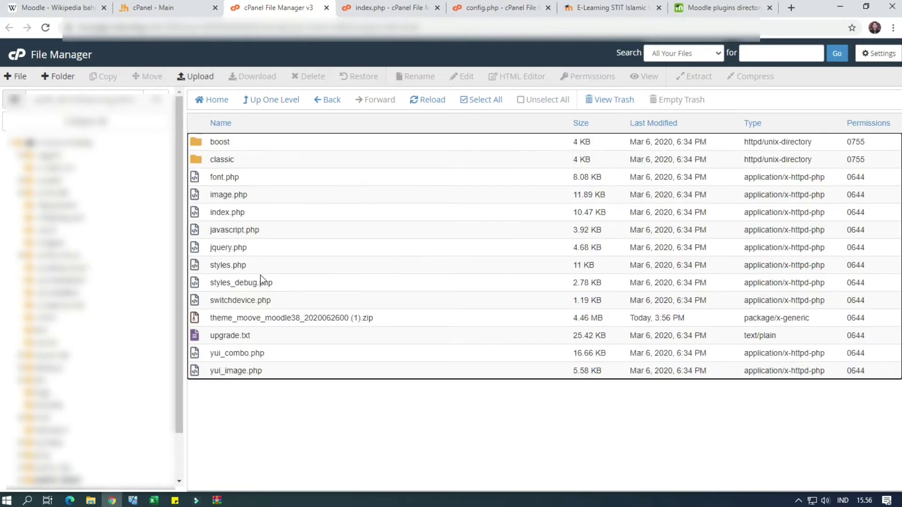
Extract the uploaded Moove zip into the theme folder
{"action": "left_click", "coordinate": [272, 319]}
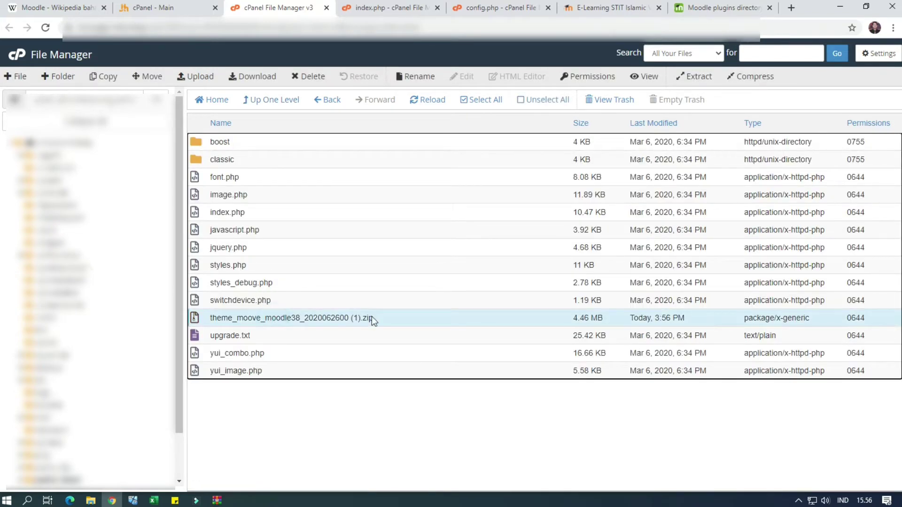
{"action": "right_click", "coordinate": [371, 317]}
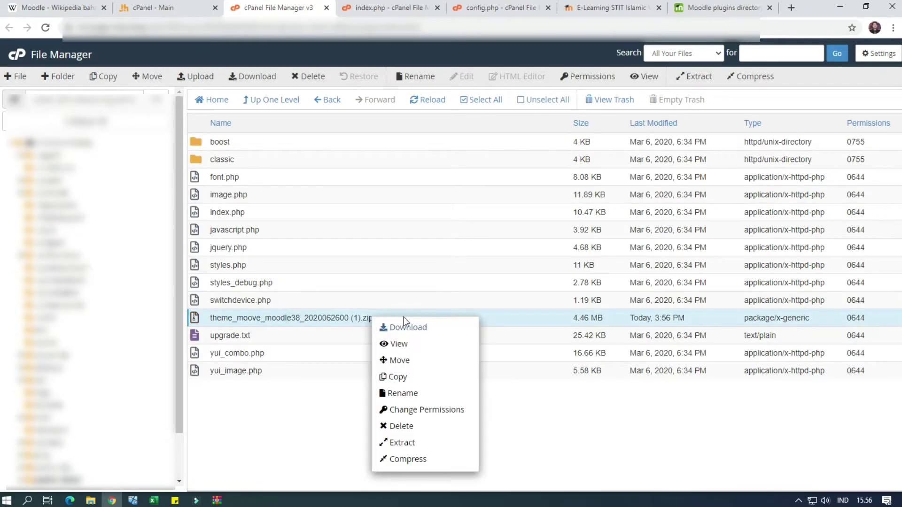
{"action": "left_click", "coordinate": [413, 443]}
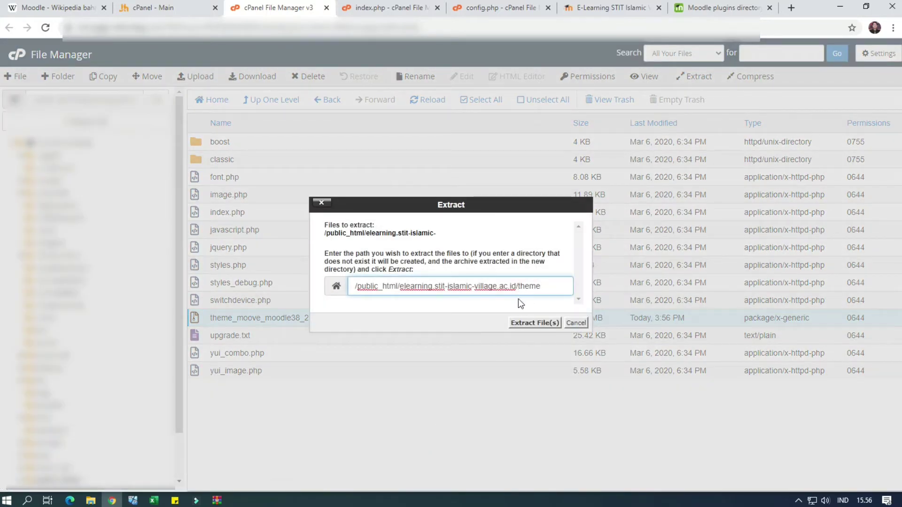
{"action": "left_click", "coordinate": [526, 324]}
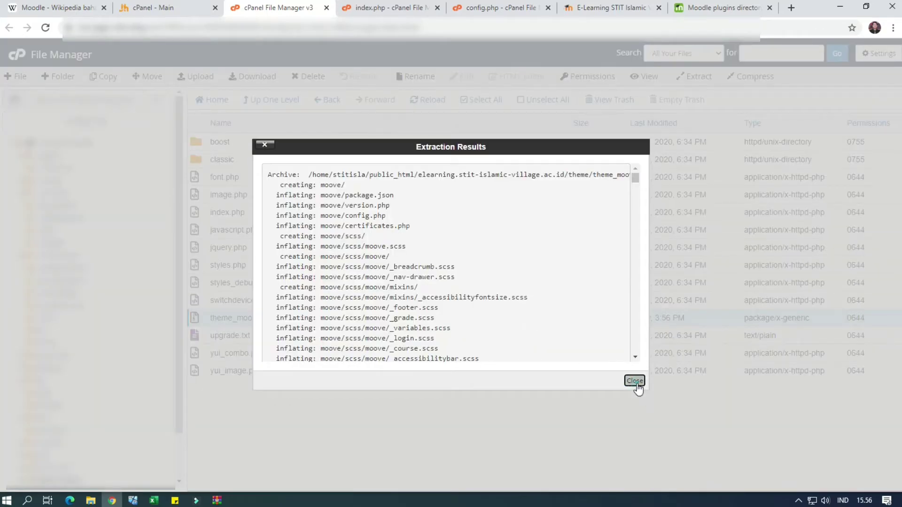
{"action": "left_click", "coordinate": [634, 381]}
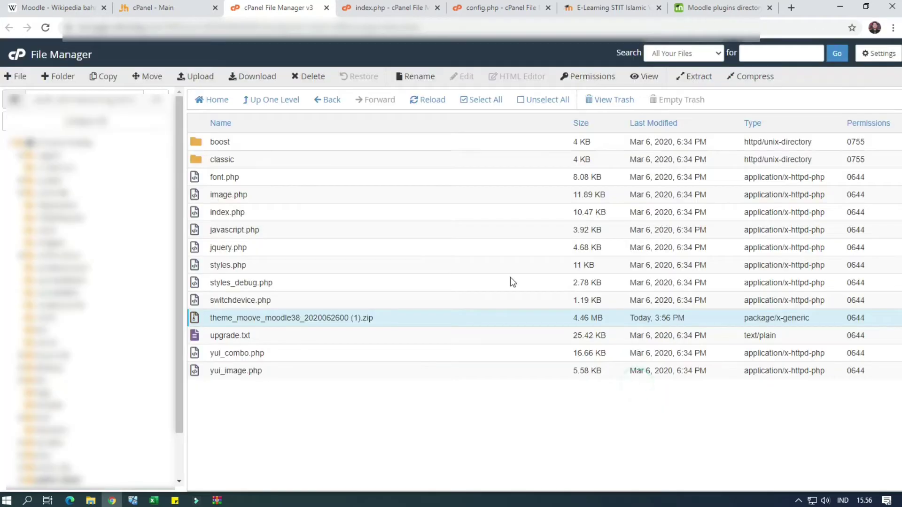
Permanently delete the Moove zip, skipping the trash
{"action": "left_click", "coordinate": [394, 322]}
{"action": "left_click", "coordinate": [418, 350]}
{"action": "left_click", "coordinate": [403, 318]}
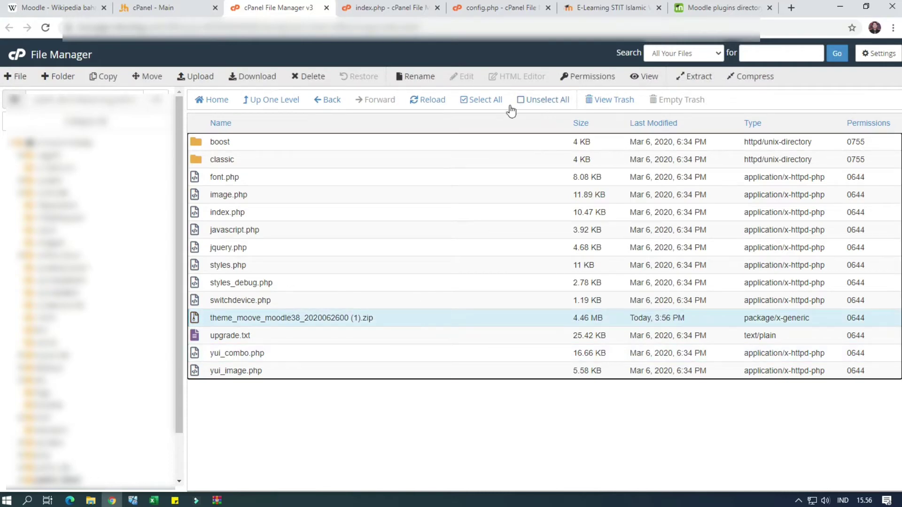
{"action": "left_click", "coordinate": [311, 80]}
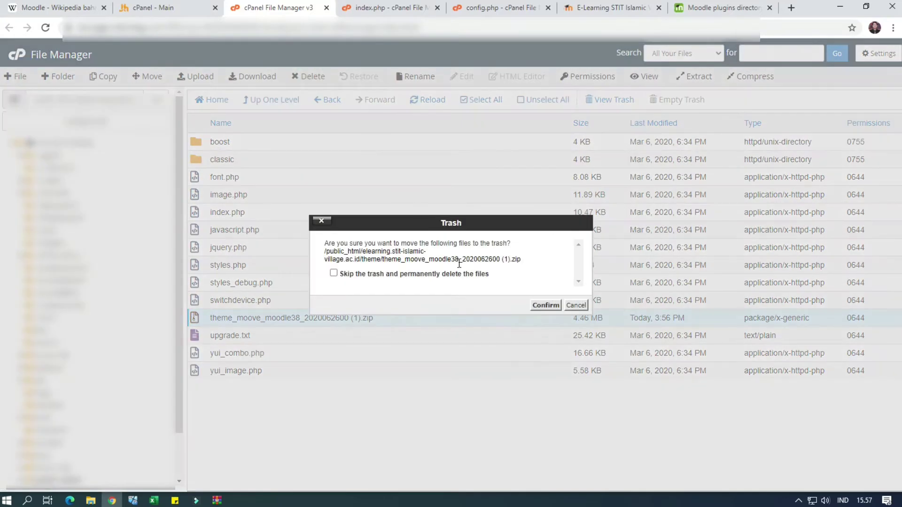
{"action": "left_click", "coordinate": [472, 276]}
{"action": "left_click", "coordinate": [545, 306]}
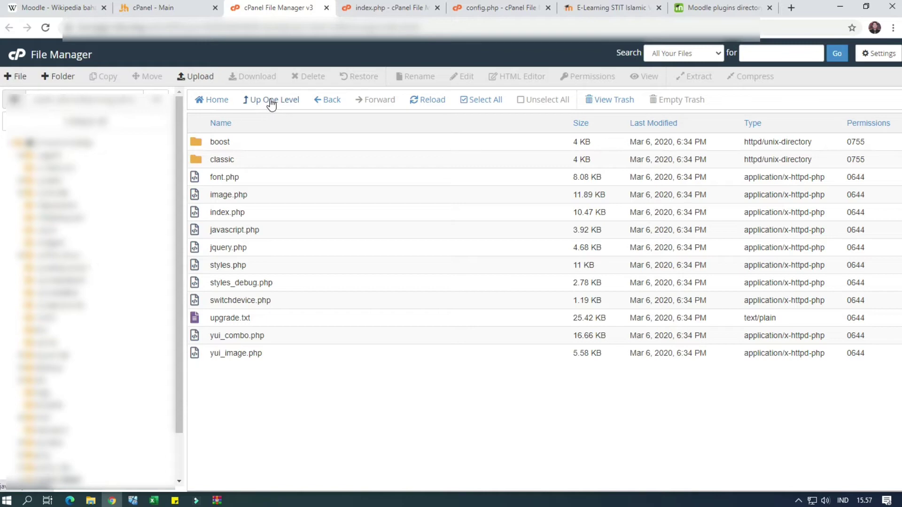
Reopen the theme folder and check the extracted moove folder's amd, classes, templates and config files
{"action": "left_click", "coordinate": [319, 102]}
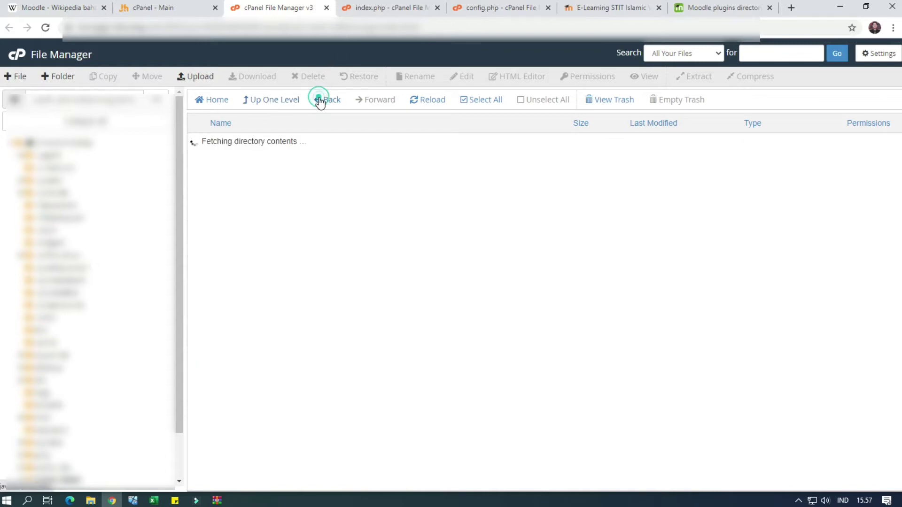
{"action": "scroll", "coordinate": [265, 404], "scroll_direction": "down", "scroll_amount": 6}
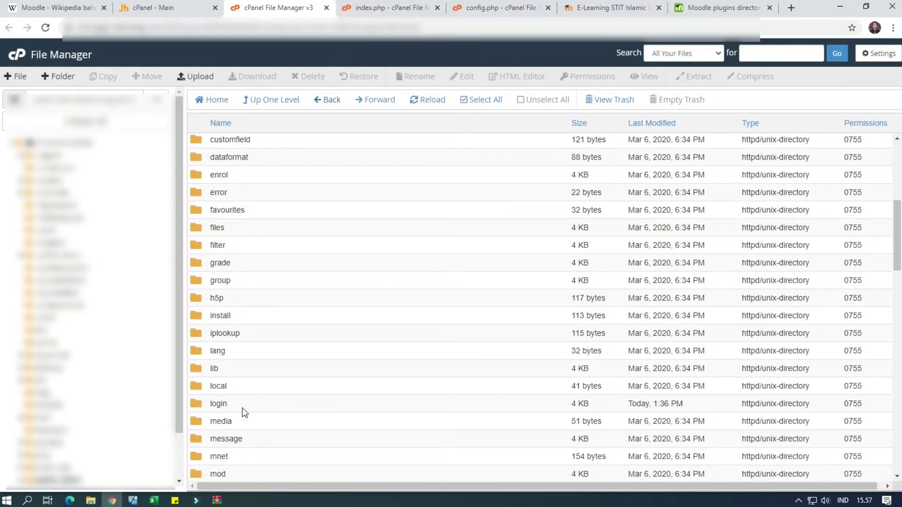
{"action": "scroll", "coordinate": [244, 412], "scroll_direction": "down", "scroll_amount": 9}
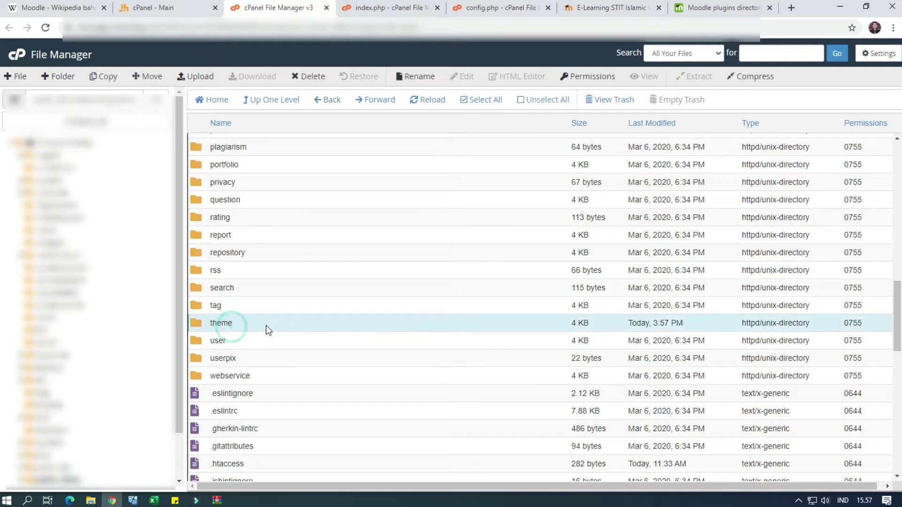
{"action": "double_click", "coordinate": [266, 325]}
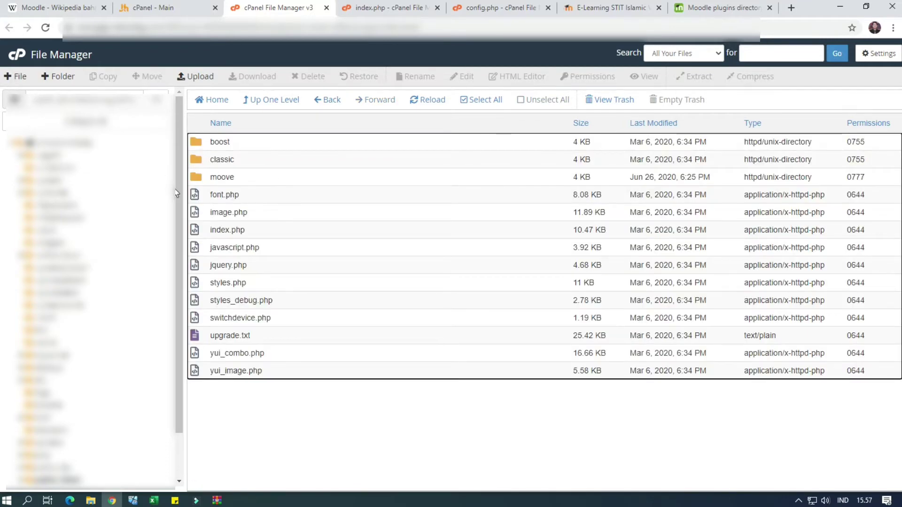
{"action": "double_click", "coordinate": [252, 179]}
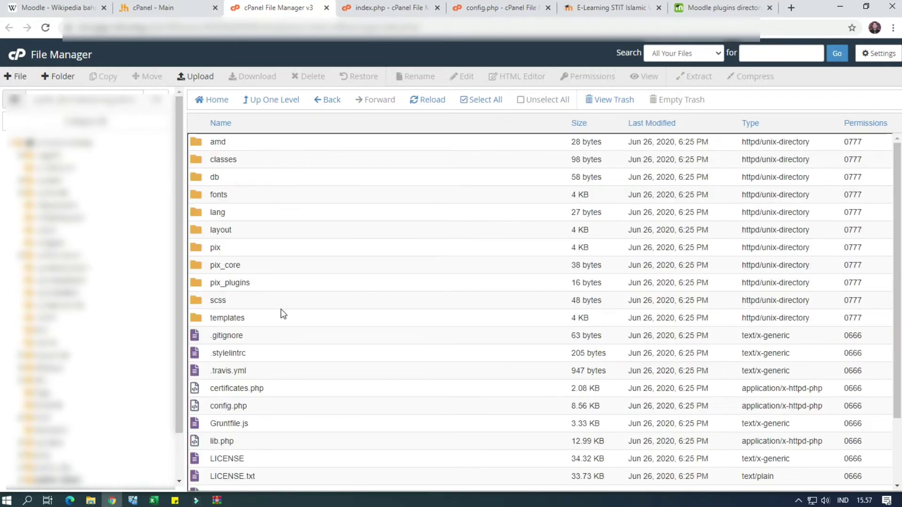
{"action": "scroll", "coordinate": [263, 368], "scroll_direction": "down", "scroll_amount": 2}
{"action": "scroll", "coordinate": [263, 368], "scroll_direction": "up", "scroll_amount": 3}
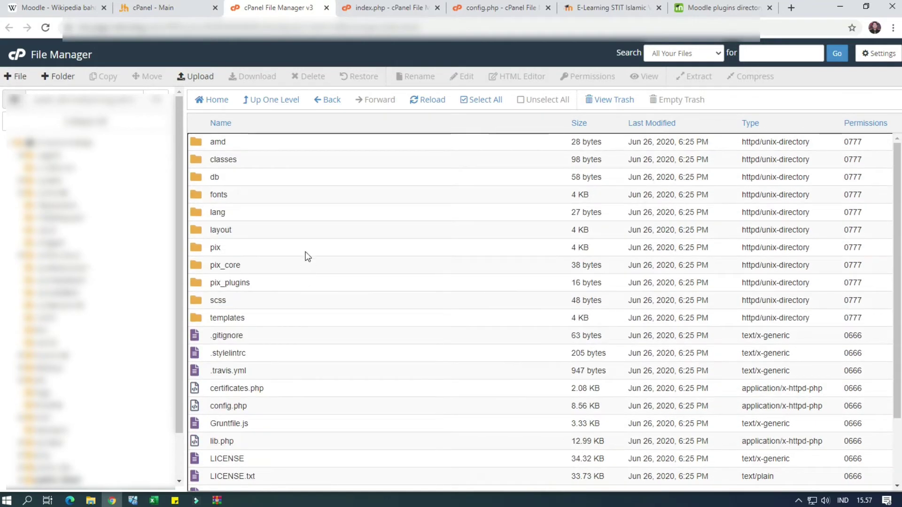
{"action": "left_click", "coordinate": [592, 7]}
Log in with the saved administrator credentials and run the Moodle database upgrade to install theme_moove
{"action": "left_click", "coordinate": [349, 147]}
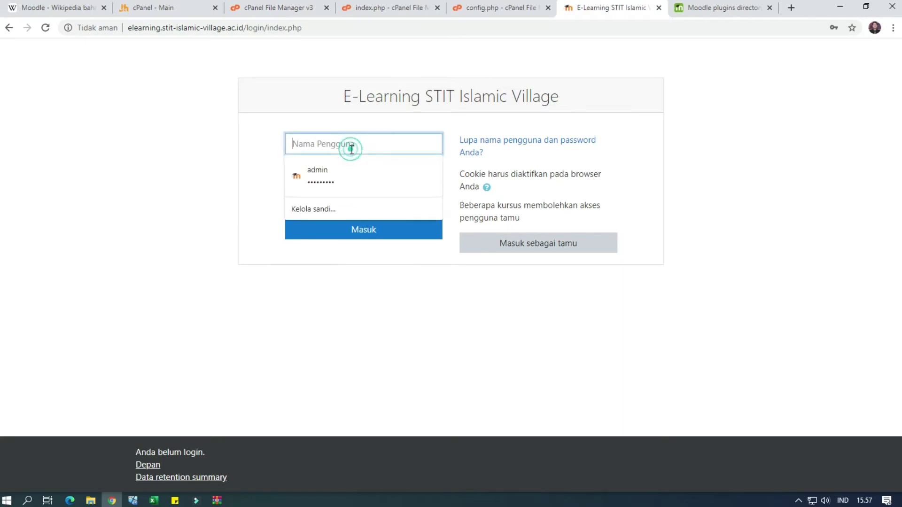
{"action": "left_click", "coordinate": [336, 177]}
{"action": "left_click", "coordinate": [340, 235]}
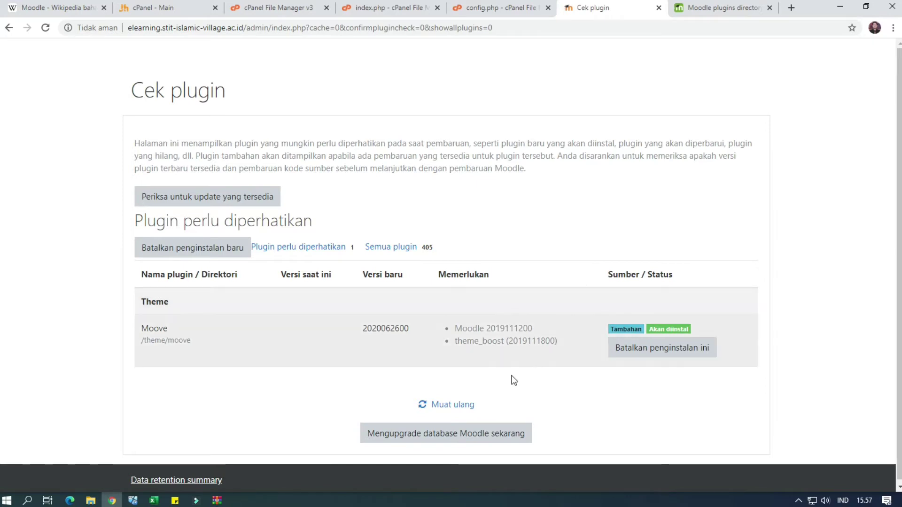
{"action": "left_click", "coordinate": [417, 439]}
{"action": "left_click", "coordinate": [417, 439]}
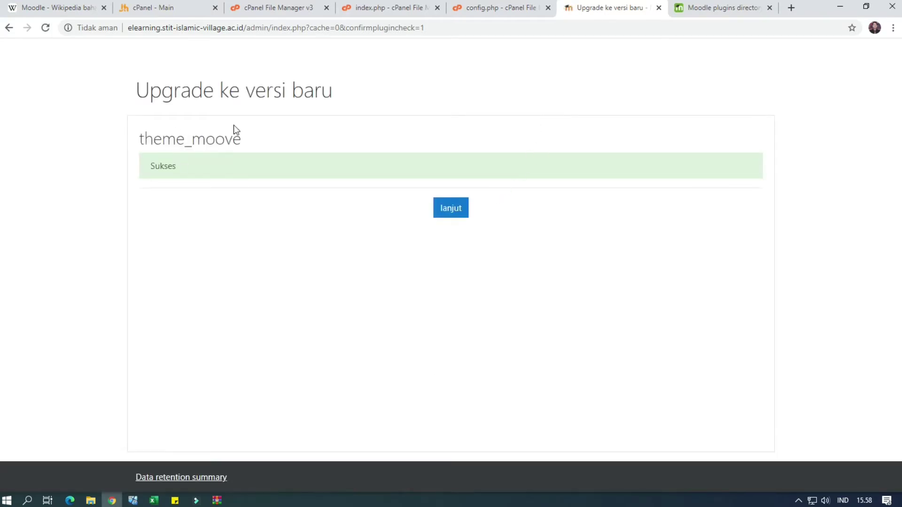
{"action": "left_click", "coordinate": [453, 214]}
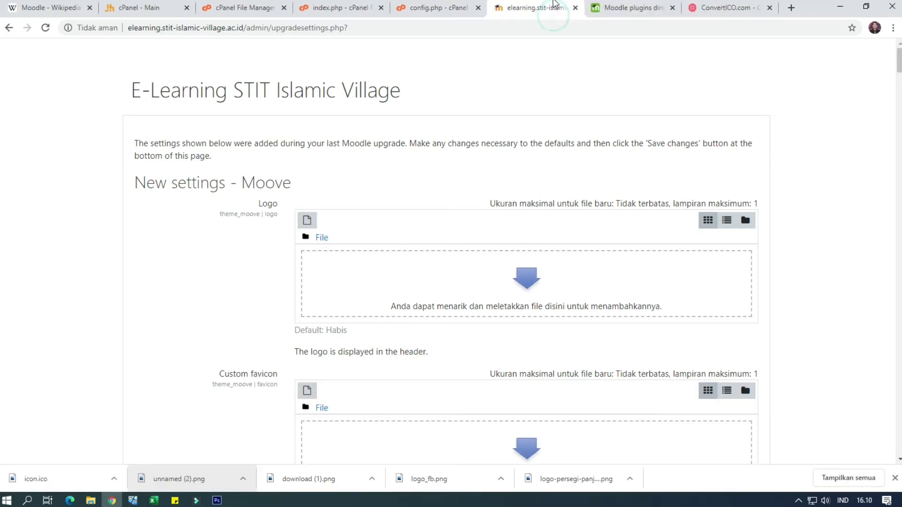
Upload logo elearning stit.png as the Moove theme's Logo
{"action": "left_click", "coordinate": [308, 219]}
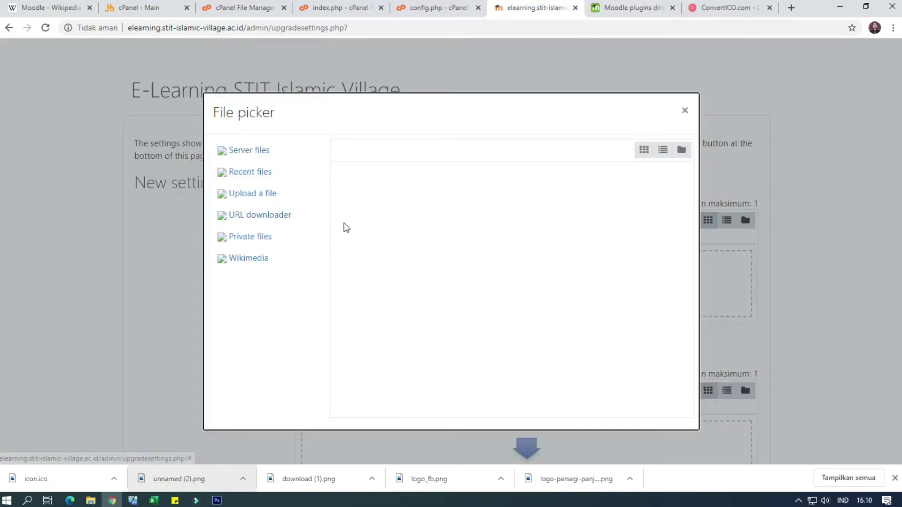
{"action": "left_click", "coordinate": [271, 194]}
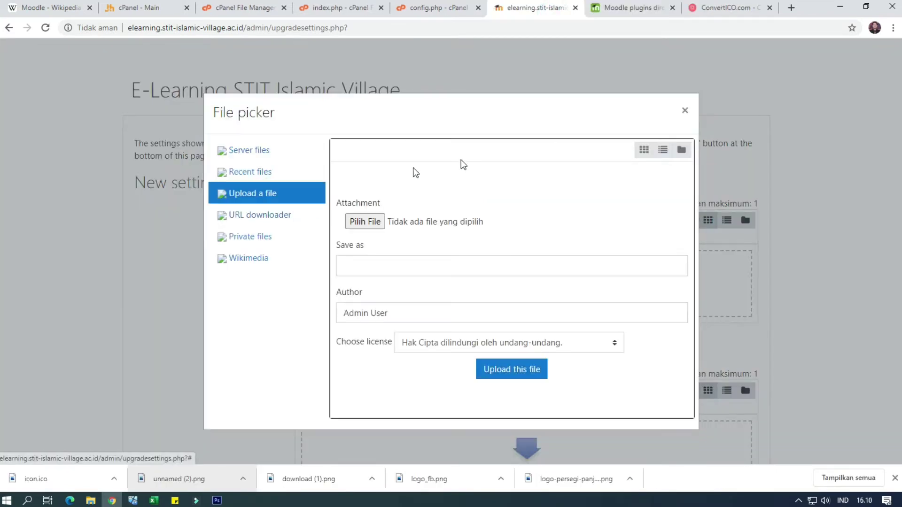
{"action": "left_click", "coordinate": [372, 221]}
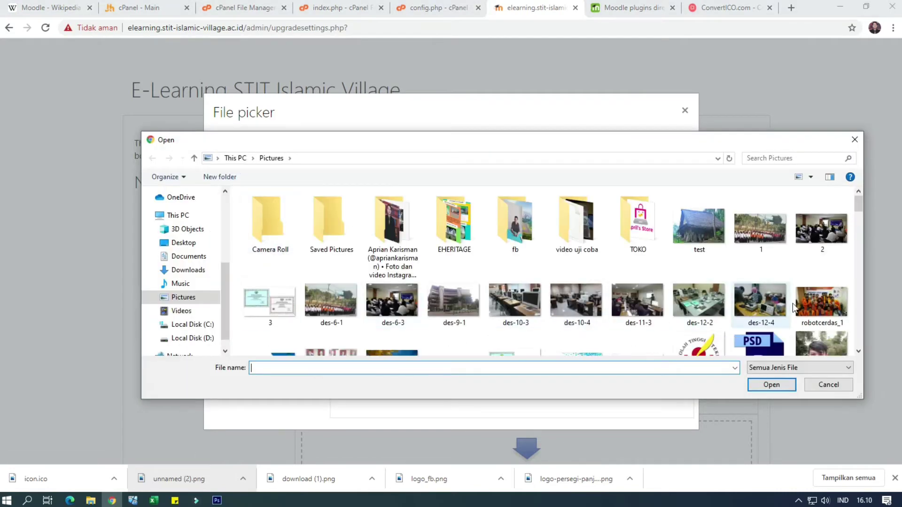
{"action": "left_click_drag", "start_coordinate": [855, 226], "coordinate": [858, 345]}
{"action": "left_click", "coordinate": [817, 272]}
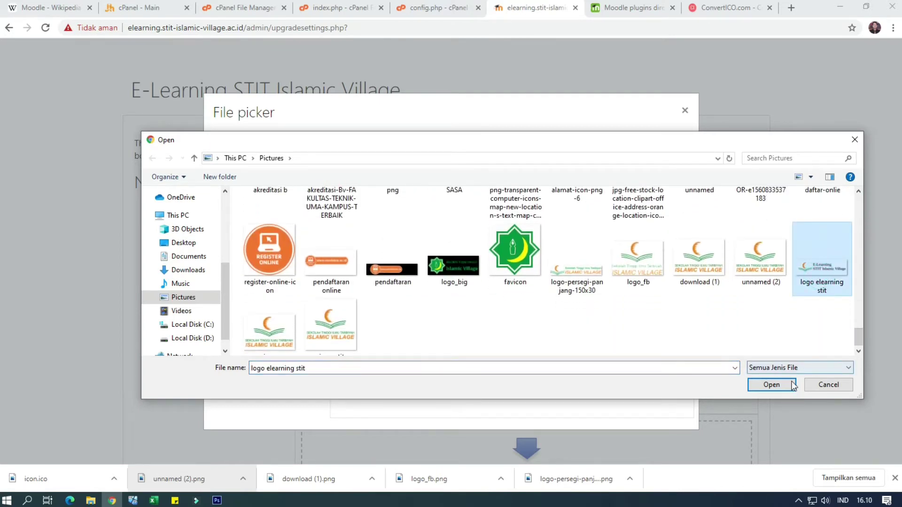
{"action": "left_click", "coordinate": [771, 384]}
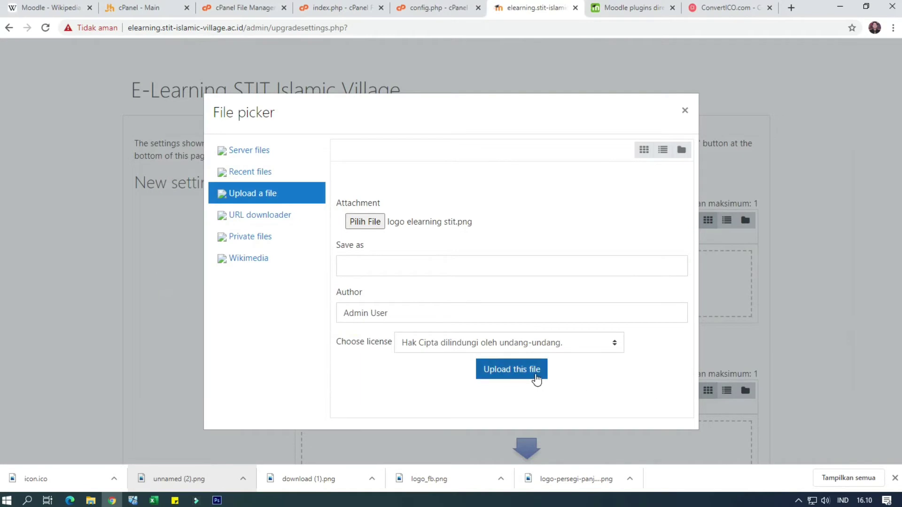
{"action": "left_click", "coordinate": [530, 378]}
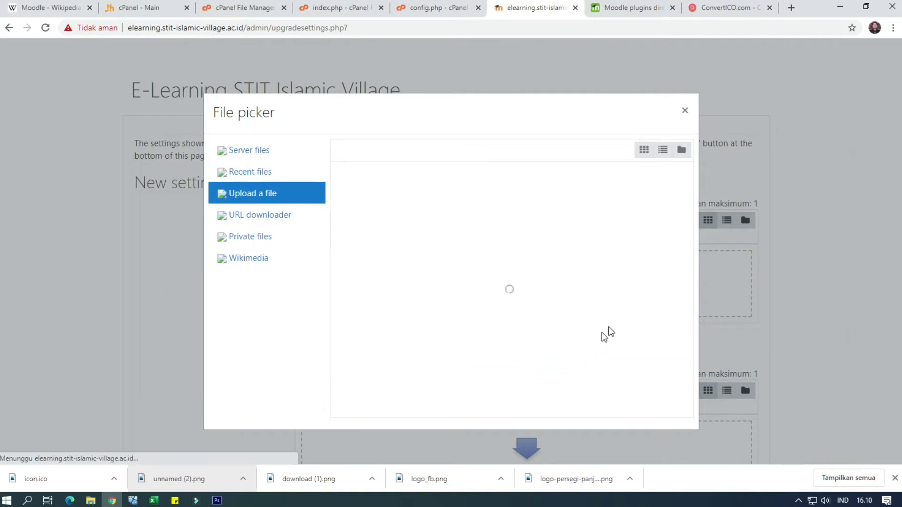
{"action": "scroll", "coordinate": [470, 353], "scroll_direction": "down", "scroll_amount": 3}
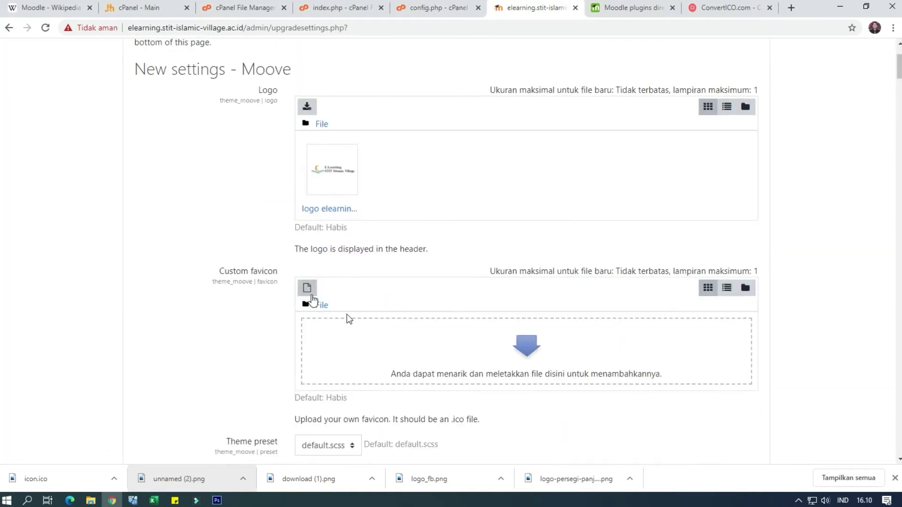
Upload icon-stit.ico as the Moove theme's Custom favicon
{"action": "left_click", "coordinate": [315, 288]}
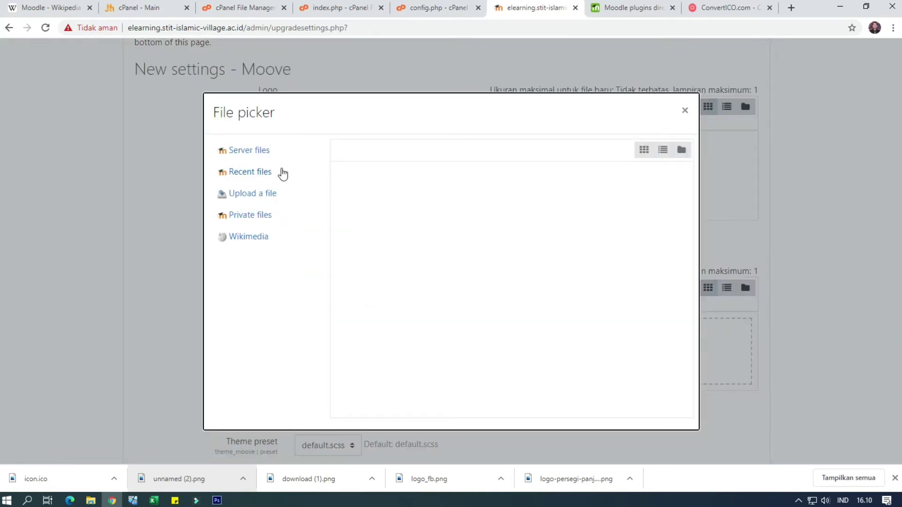
{"action": "left_click", "coordinate": [261, 194]}
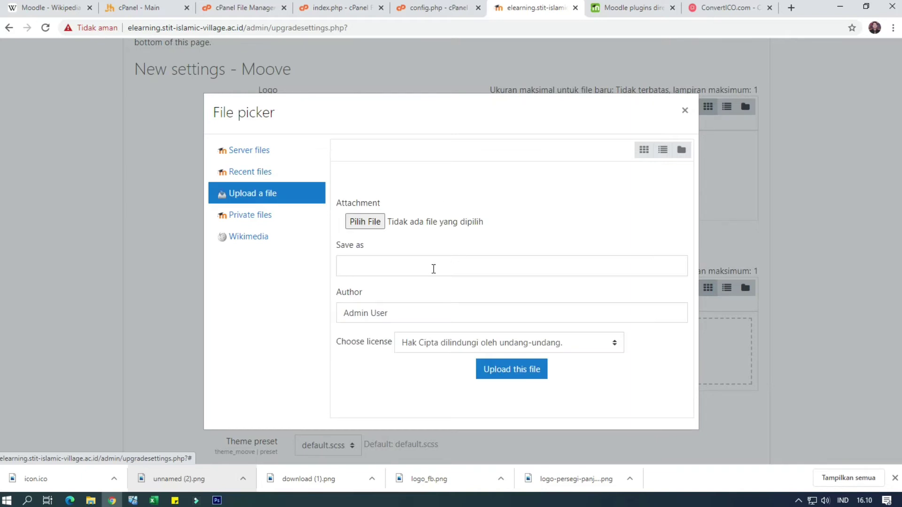
{"action": "left_click", "coordinate": [365, 223]}
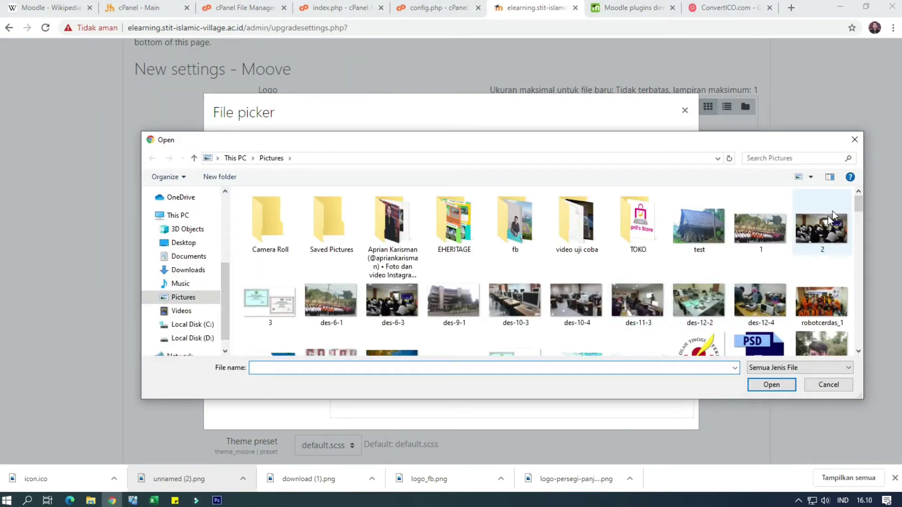
{"action": "scroll", "coordinate": [856, 206], "scroll_direction": "down", "scroll_amount": 10}
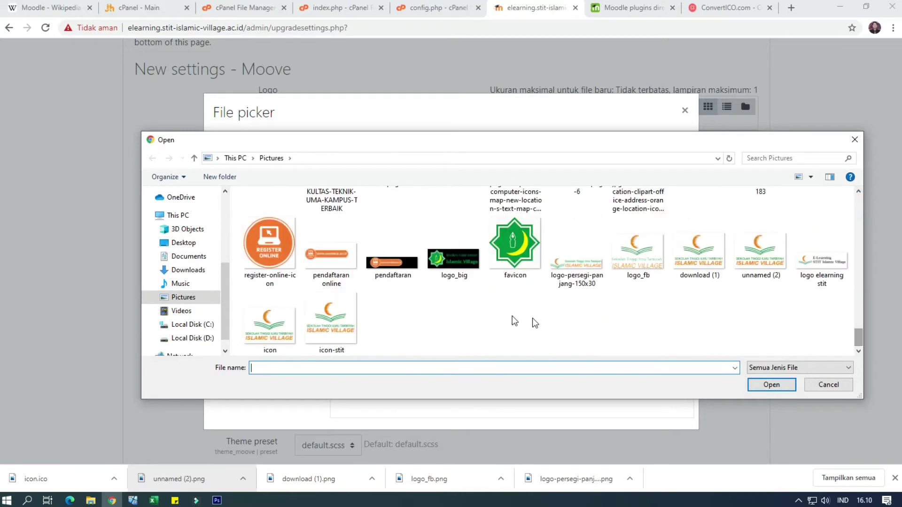
{"action": "double_click", "coordinate": [331, 324]}
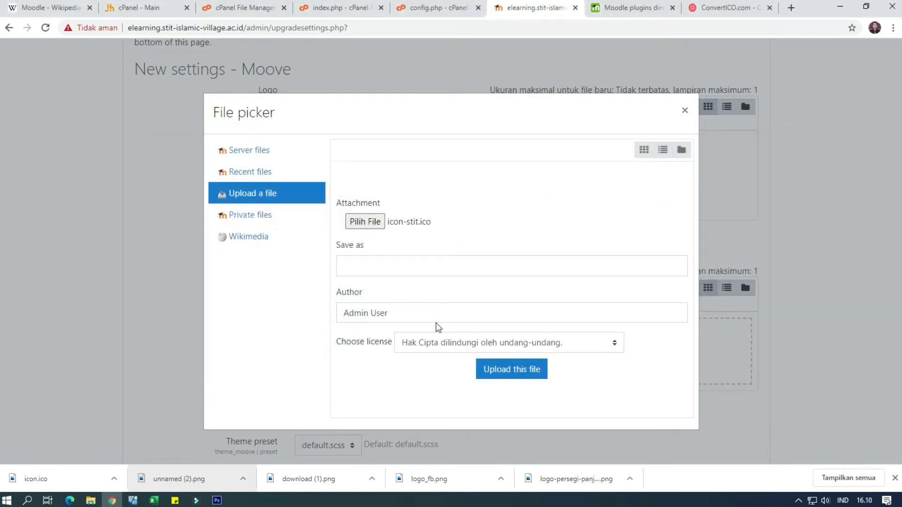
{"action": "left_click", "coordinate": [519, 371]}
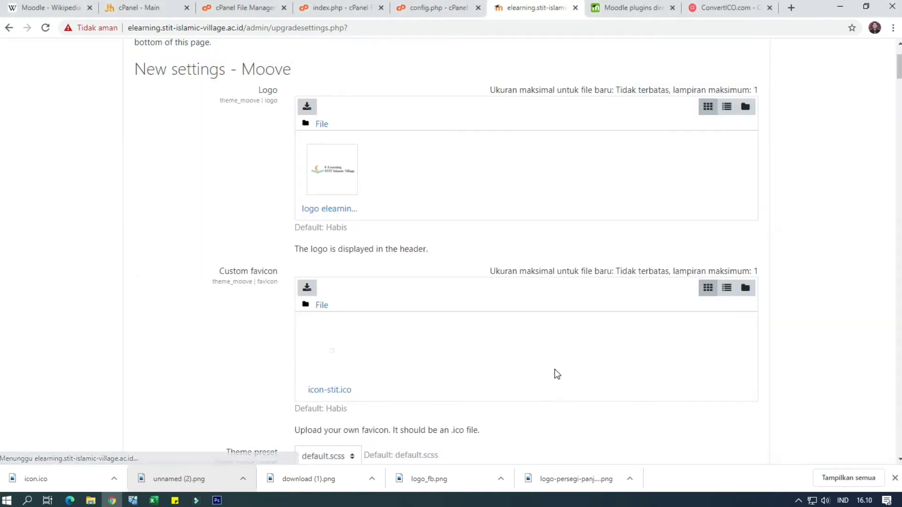
{"action": "scroll", "coordinate": [382, 359], "scroll_direction": "down", "scroll_amount": 2}
{"action": "scroll", "coordinate": [353, 329], "scroll_direction": "down", "scroll_amount": 3}
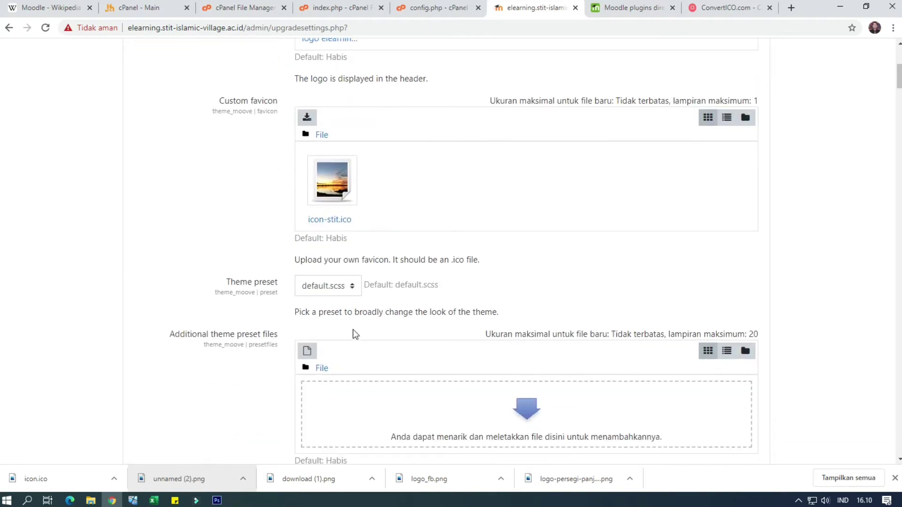
{"action": "scroll", "coordinate": [355, 332], "scroll_direction": "down", "scroll_amount": 1}
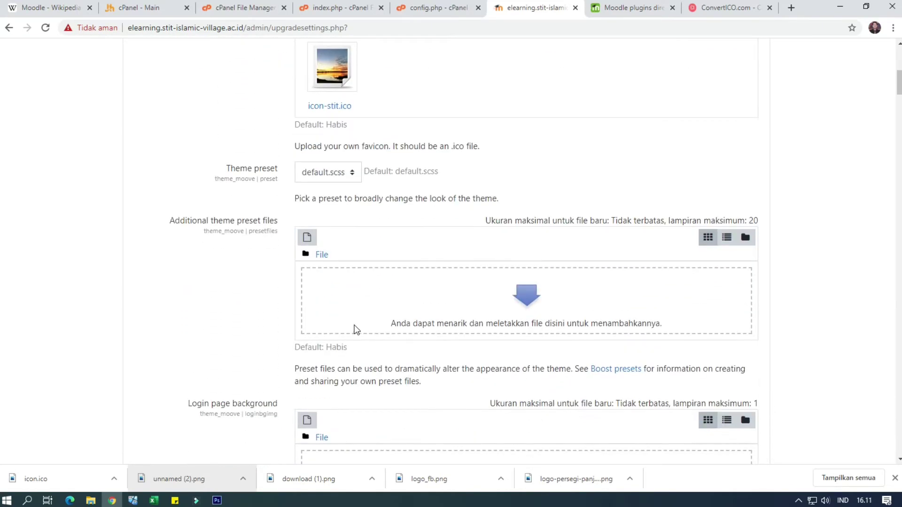
{"action": "scroll", "coordinate": [273, 367], "scroll_direction": "down", "scroll_amount": 3}
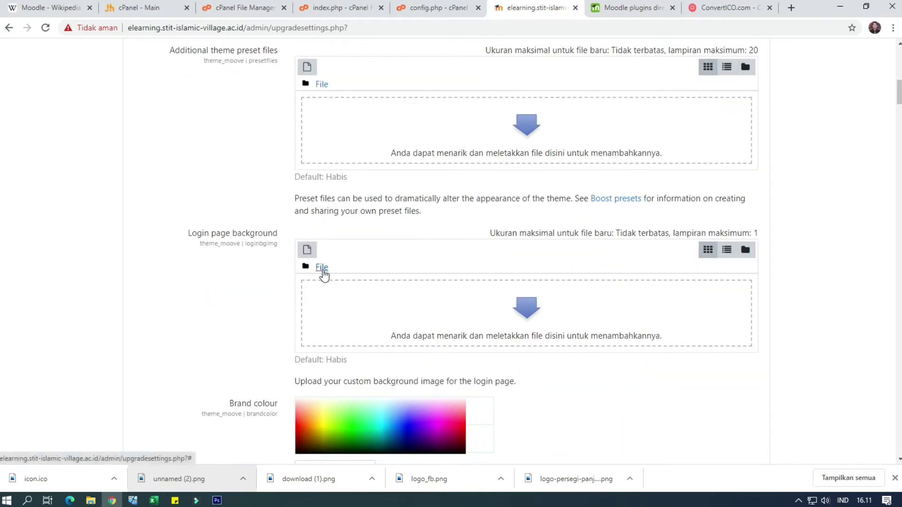
Upload aaaaa.jpg as the Moove theme's Login page background image
{"action": "left_click", "coordinate": [499, 296]}
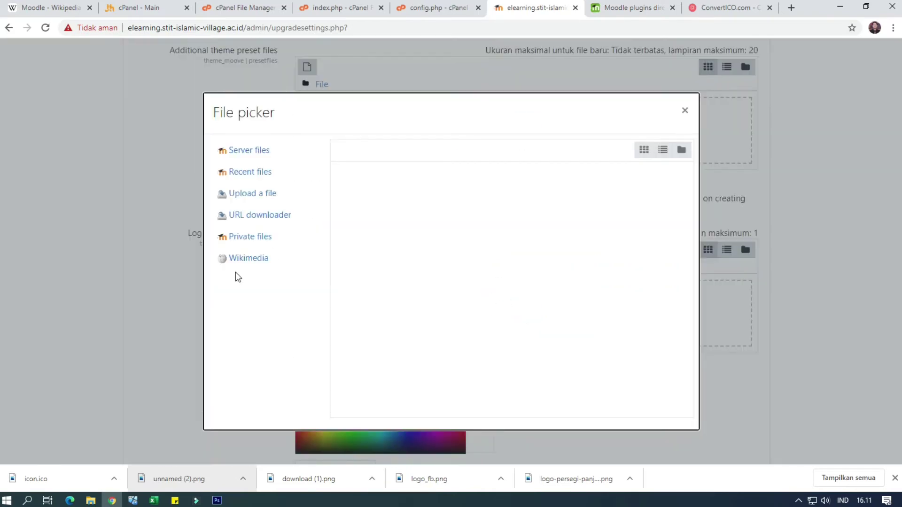
{"action": "left_click", "coordinate": [254, 196]}
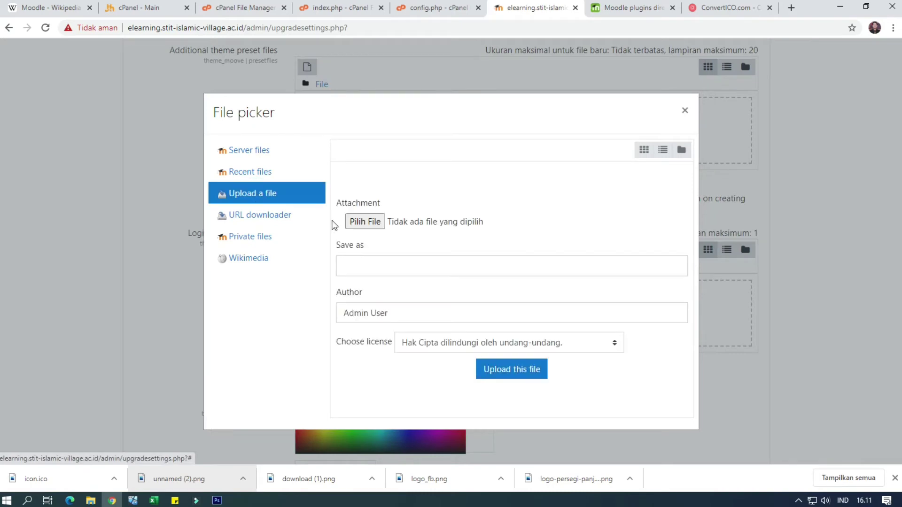
{"action": "left_click", "coordinate": [349, 223]}
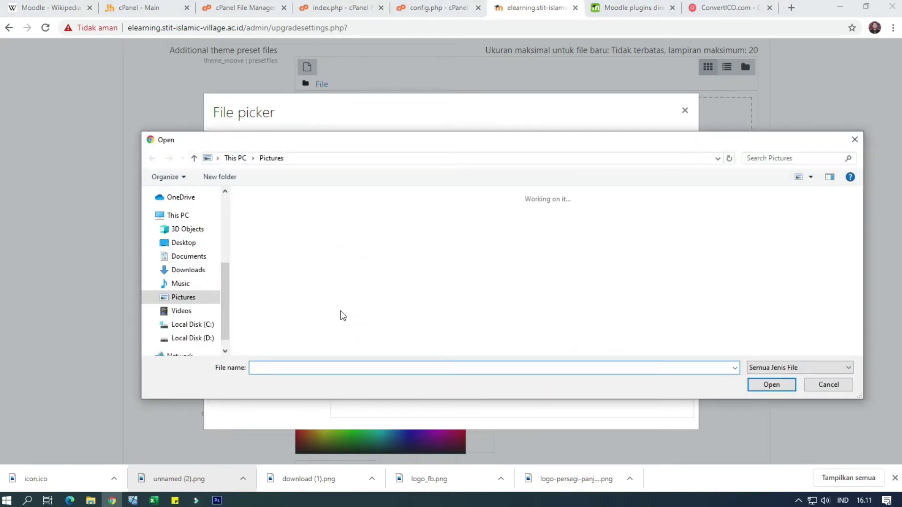
{"action": "scroll", "coordinate": [501, 299], "scroll_direction": "down", "scroll_amount": 10}
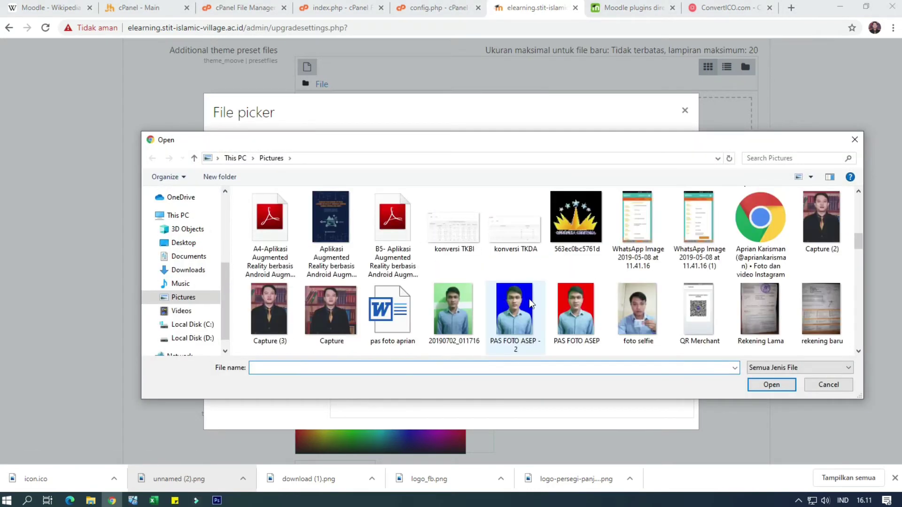
{"action": "mouse_move", "coordinate": [858, 242]}
{"action": "left_mouse_down"}
{"action": "mouse_move", "coordinate": [866, 339]}
{"action": "mouse_move", "coordinate": [855, 196]}
{"action": "mouse_move", "coordinate": [859, 250]}
{"action": "left_mouse_up"}
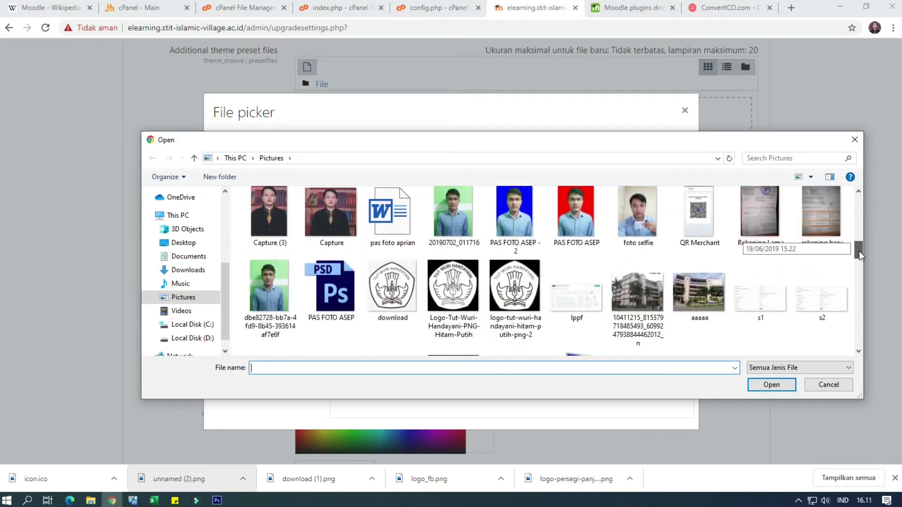
{"action": "left_click", "coordinate": [705, 294]}
{"action": "left_click", "coordinate": [782, 387]}
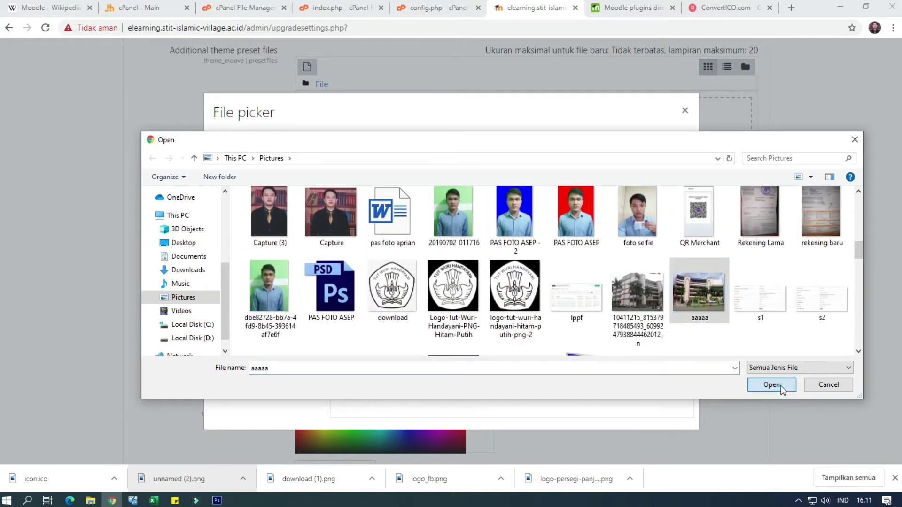
{"action": "left_click", "coordinate": [528, 380]}
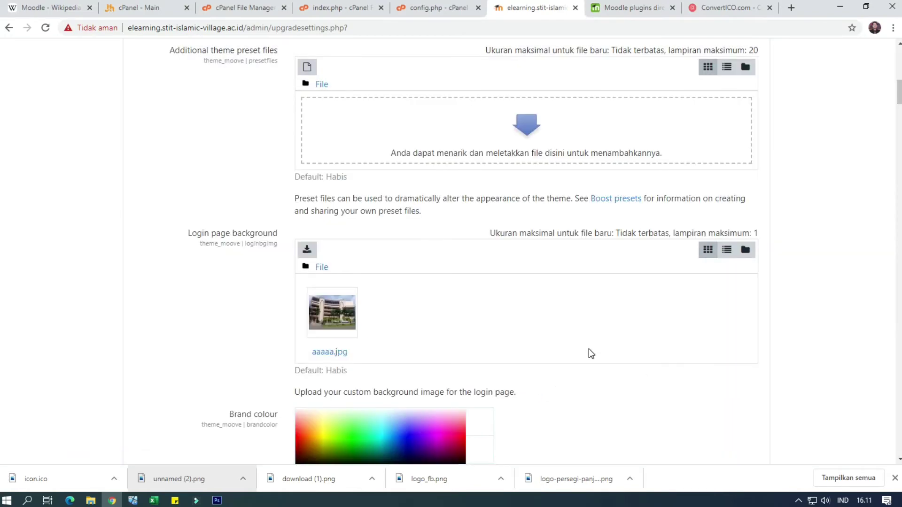
Upload 'logo elearning stit.png' from the computer as the Moove Header image
{"action": "scroll", "coordinate": [588, 350], "scroll_direction": "down", "scroll_amount": 6}
{"action": "scroll", "coordinate": [588, 348], "scroll_direction": "down", "scroll_amount": 4}
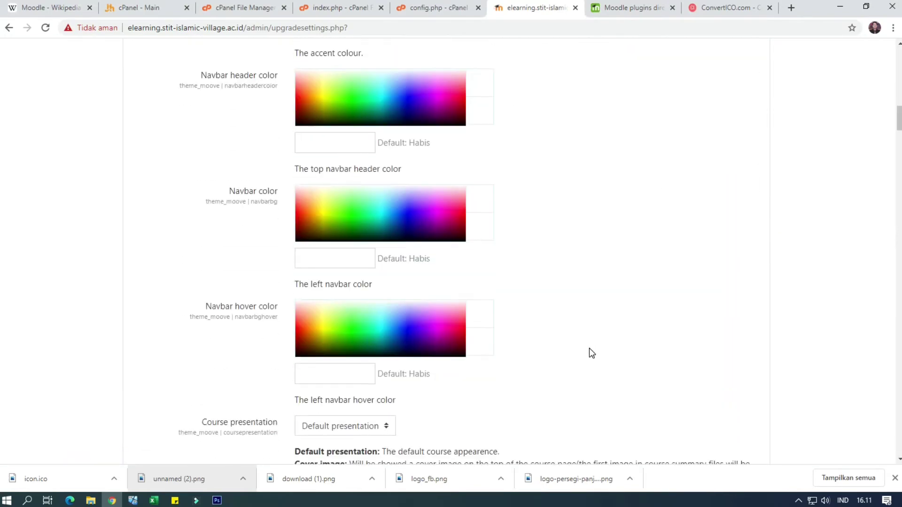
{"action": "scroll", "coordinate": [592, 343], "scroll_direction": "up", "scroll_amount": 1}
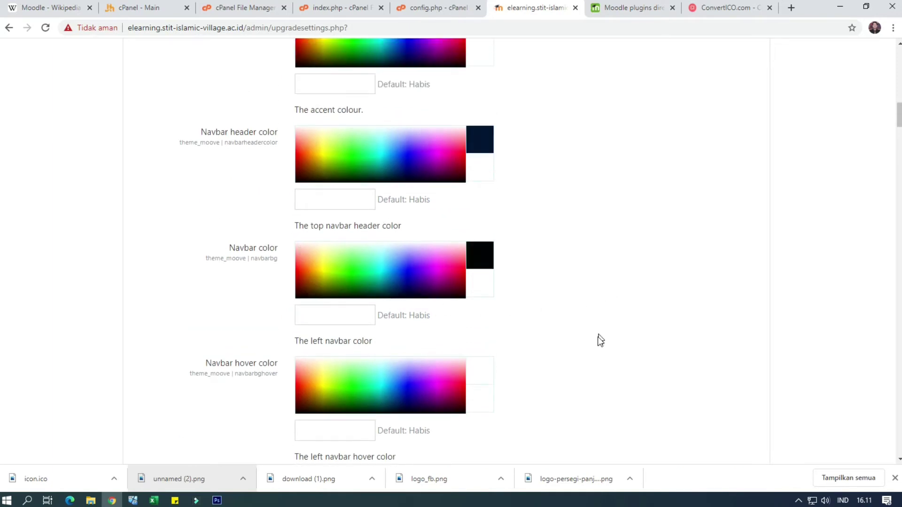
{"action": "scroll", "coordinate": [598, 340], "scroll_direction": "down", "scroll_amount": 4}
{"action": "scroll", "coordinate": [599, 340], "scroll_direction": "down", "scroll_amount": 6}
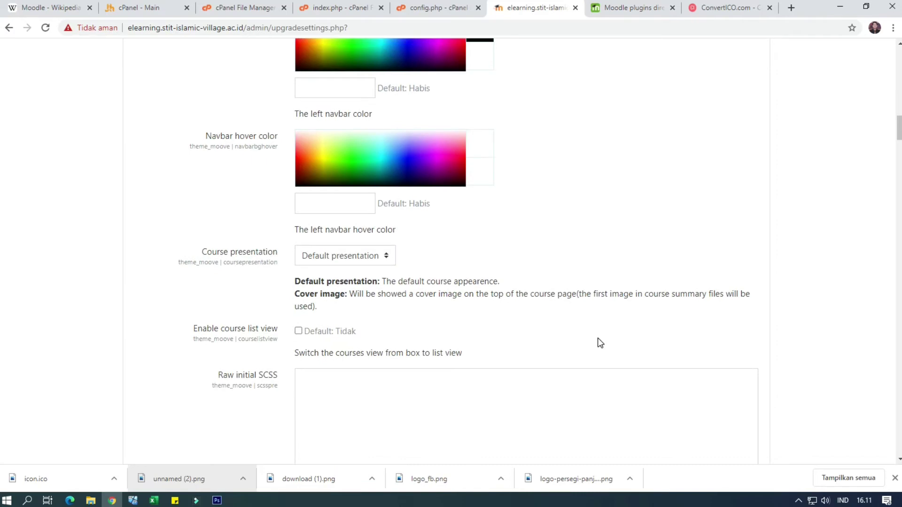
{"action": "scroll", "coordinate": [599, 337], "scroll_direction": "down", "scroll_amount": 8}
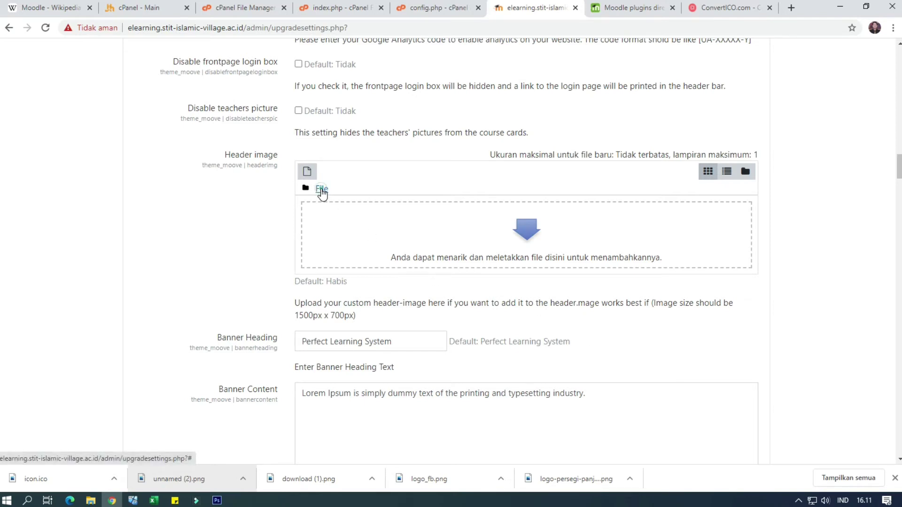
{"action": "left_click", "coordinate": [322, 190]}
{"action": "left_click", "coordinate": [526, 239]}
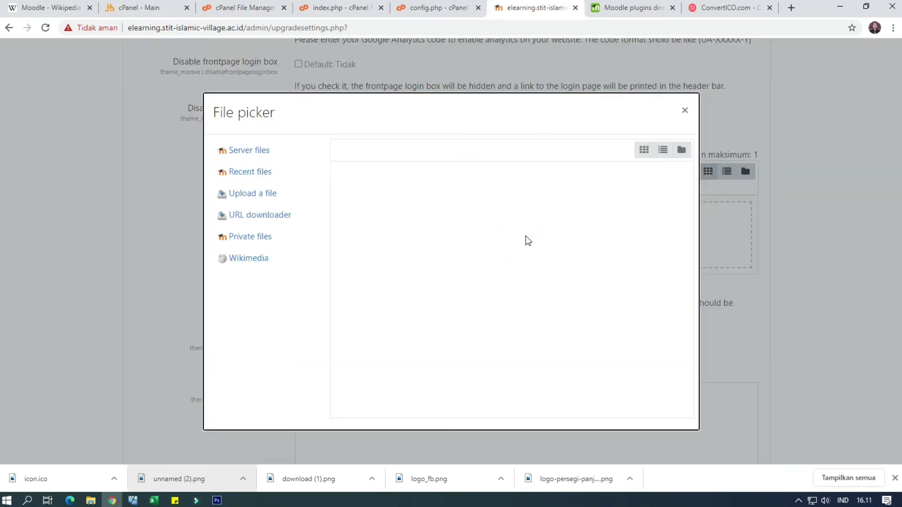
{"action": "left_click", "coordinate": [260, 199]}
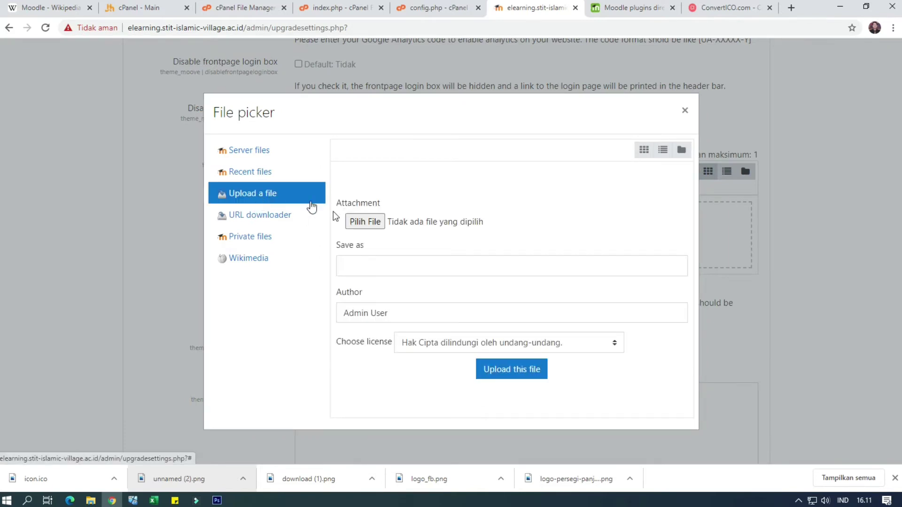
{"action": "left_click", "coordinate": [362, 221]}
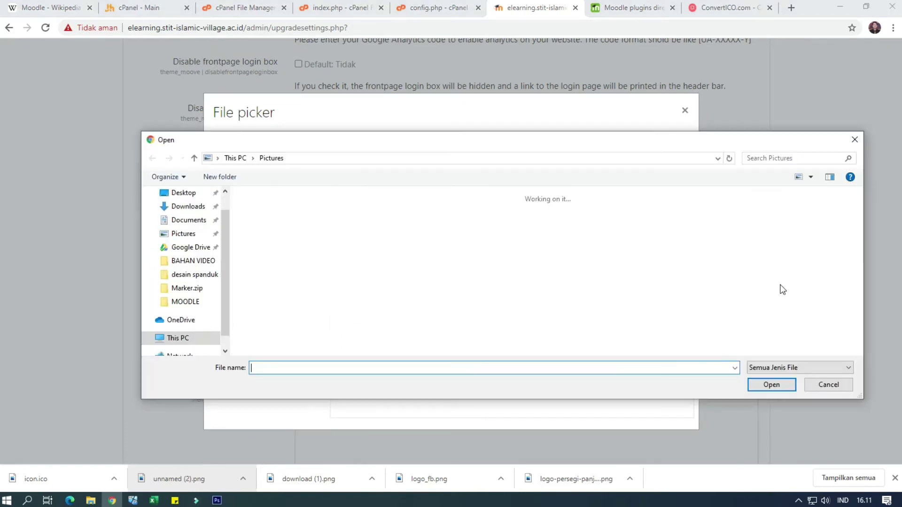
{"action": "left_click_drag", "start_coordinate": [858, 205], "coordinate": [854, 340]}
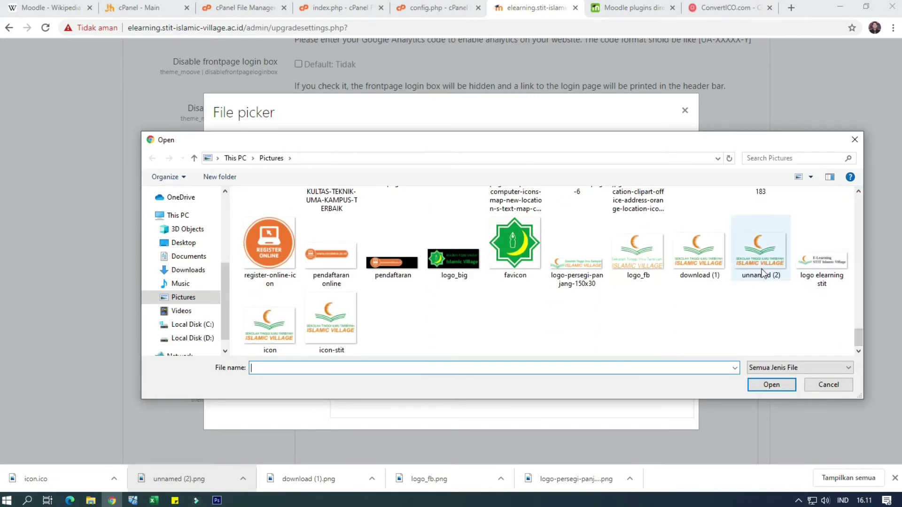
{"action": "left_click", "coordinate": [809, 266]}
{"action": "left_click", "coordinate": [782, 384]}
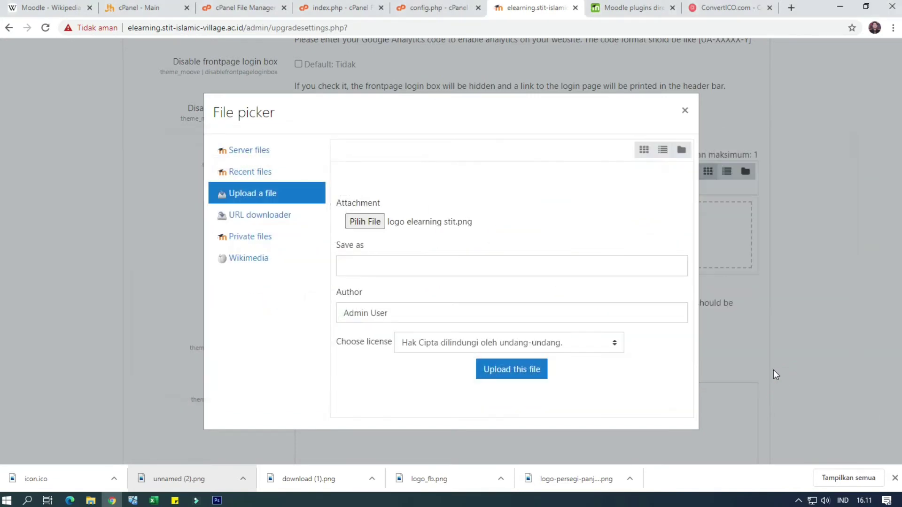
{"action": "left_click", "coordinate": [500, 369]}
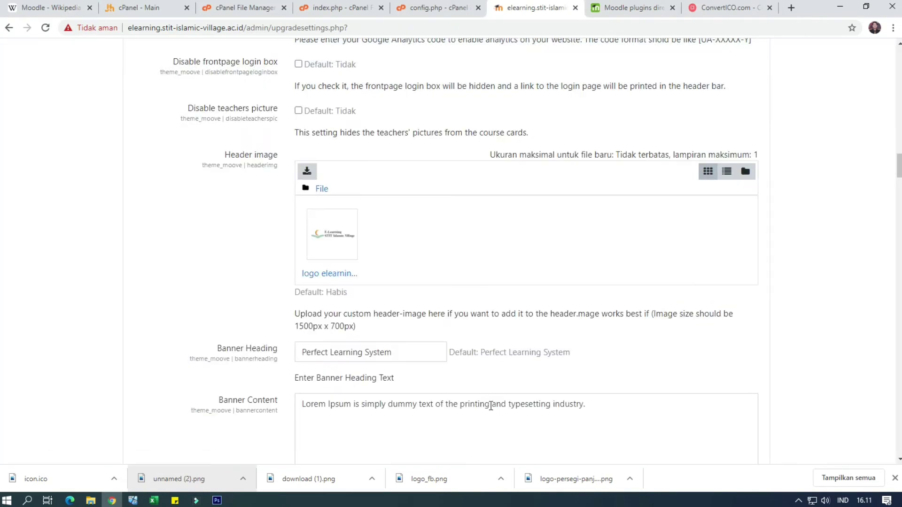
{"action": "scroll", "coordinate": [491, 406], "scroll_direction": "down", "scroll_amount": 2}
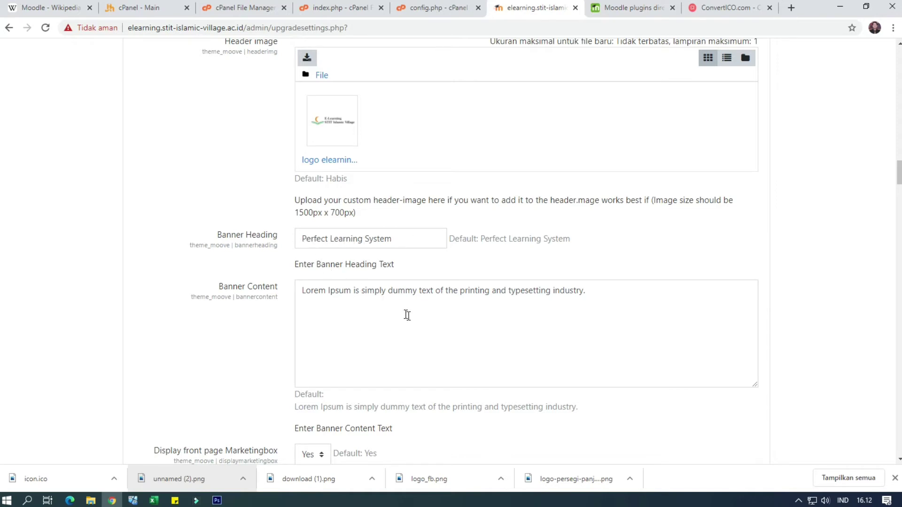
{"action": "scroll", "coordinate": [415, 318], "scroll_direction": "up", "scroll_amount": 3}
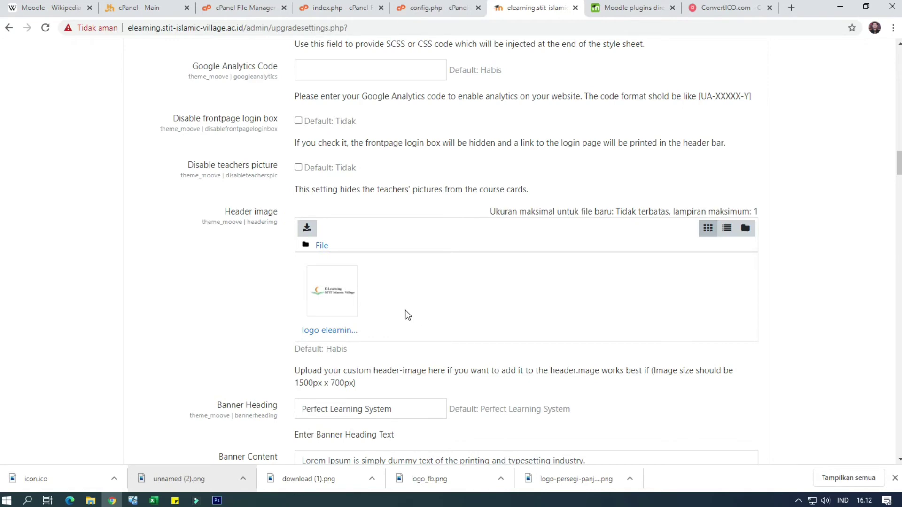
{"action": "scroll", "coordinate": [390, 329], "scroll_direction": "down", "scroll_amount": 3}
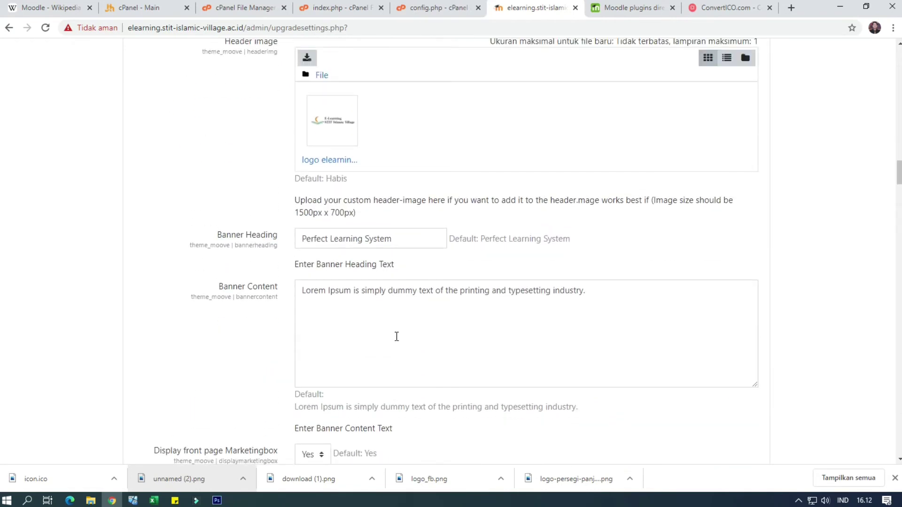
{"action": "scroll", "coordinate": [397, 336], "scroll_direction": "down", "scroll_amount": 1}
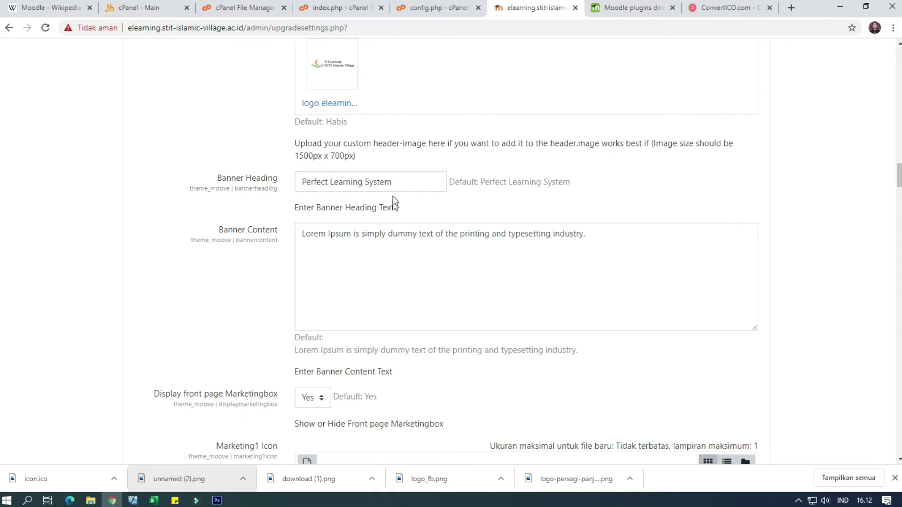
Change the banner heading to 'E-learning STIT Islamic Village' and delete the placeholder banner content
{"action": "left_click_drag", "start_coordinate": [401, 182], "coordinate": [278, 187]}
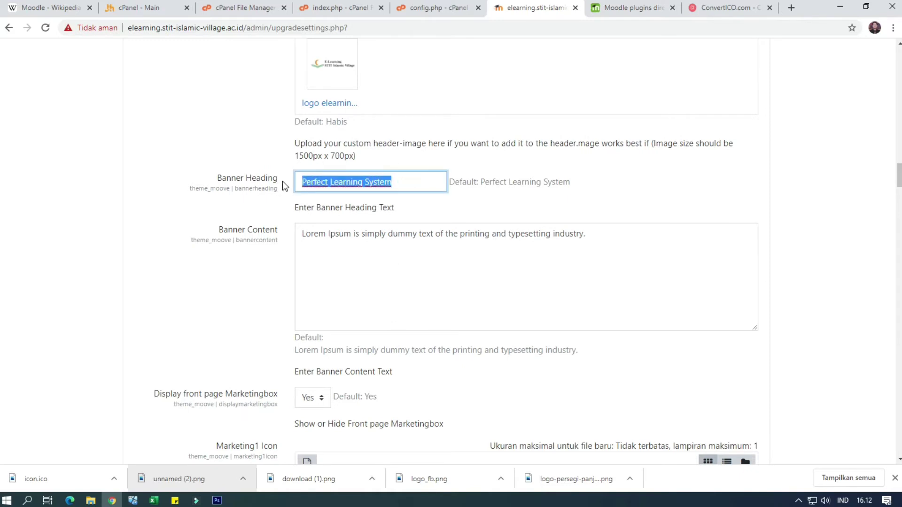
{"action": "type", "text": "E"}
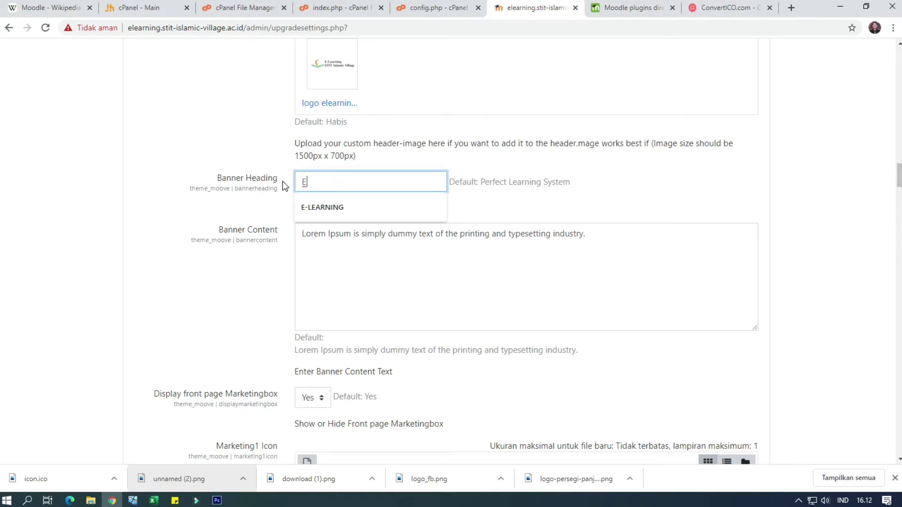
{"action": "type", "text": "-learning STIT"}
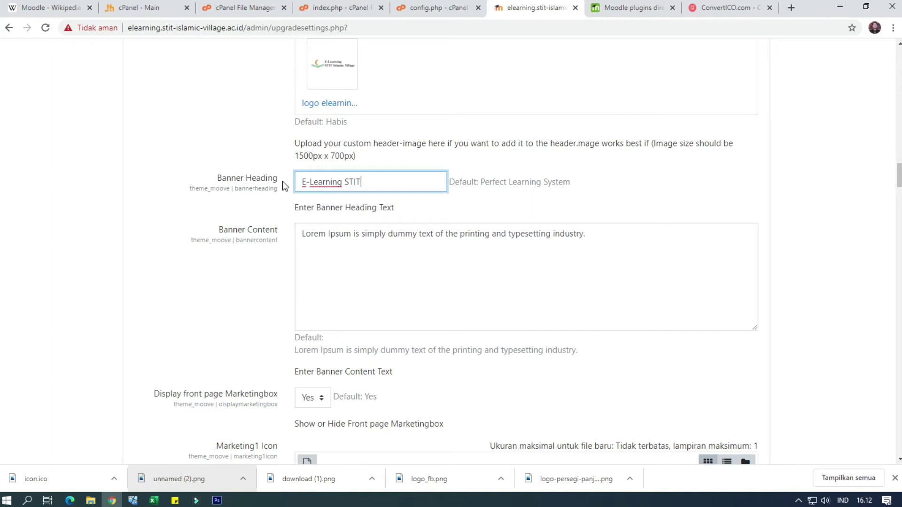
{"action": "type", "text": " Islamic Village"}
{"action": "left_click_drag", "start_coordinate": [617, 240], "coordinate": [270, 234]}
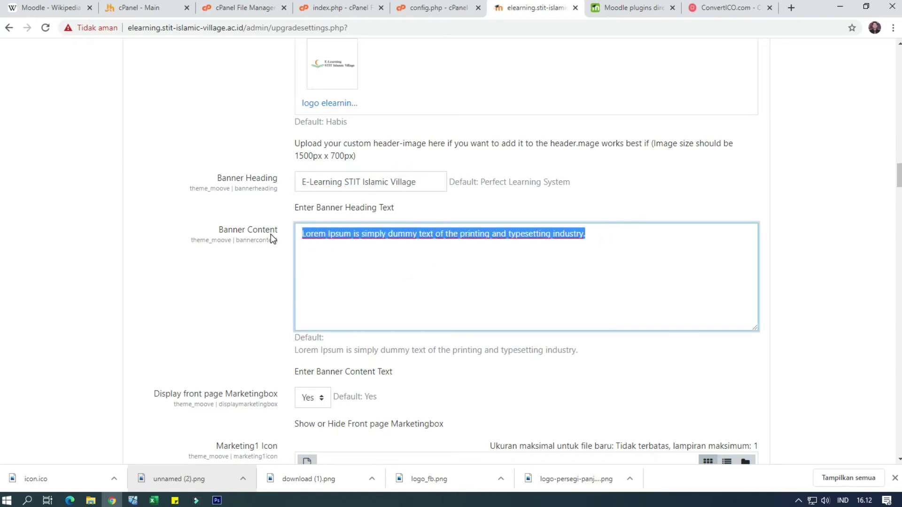
{"action": "key", "text": "BackSpace"}
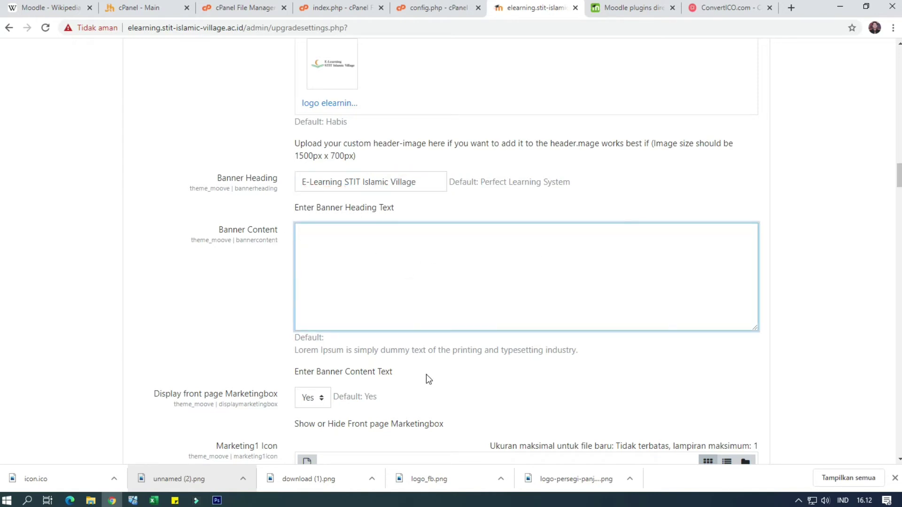
{"action": "scroll", "coordinate": [391, 410], "scroll_direction": "down", "scroll_amount": 1}
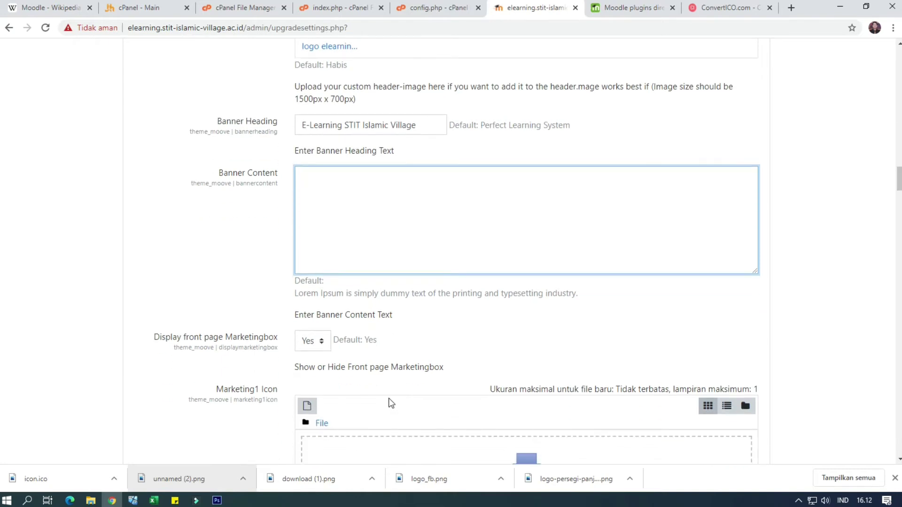
{"action": "scroll", "coordinate": [388, 386], "scroll_direction": "down", "scroll_amount": 1}
Set Display front page Marketingbox to No
{"action": "left_click", "coordinate": [323, 285]}
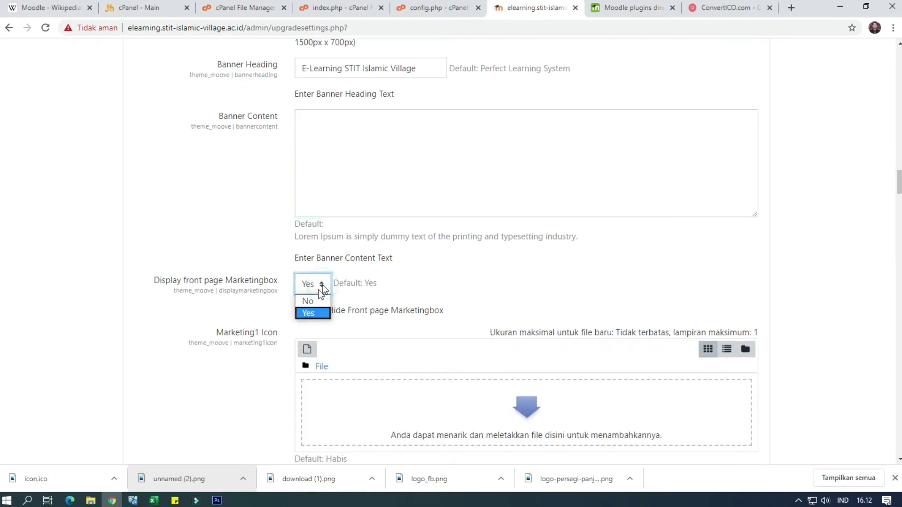
{"action": "scroll", "coordinate": [382, 366], "scroll_direction": "down", "scroll_amount": 3}
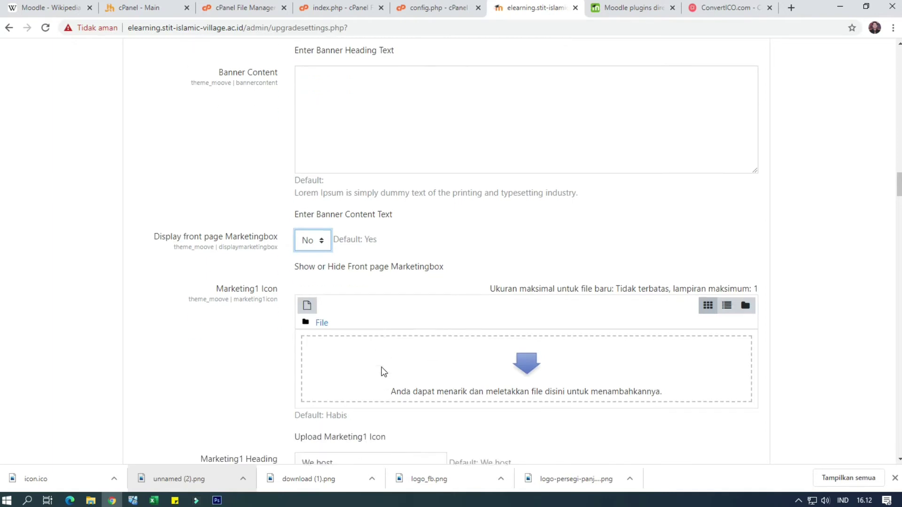
{"action": "scroll", "coordinate": [379, 365], "scroll_direction": "down", "scroll_amount": 2}
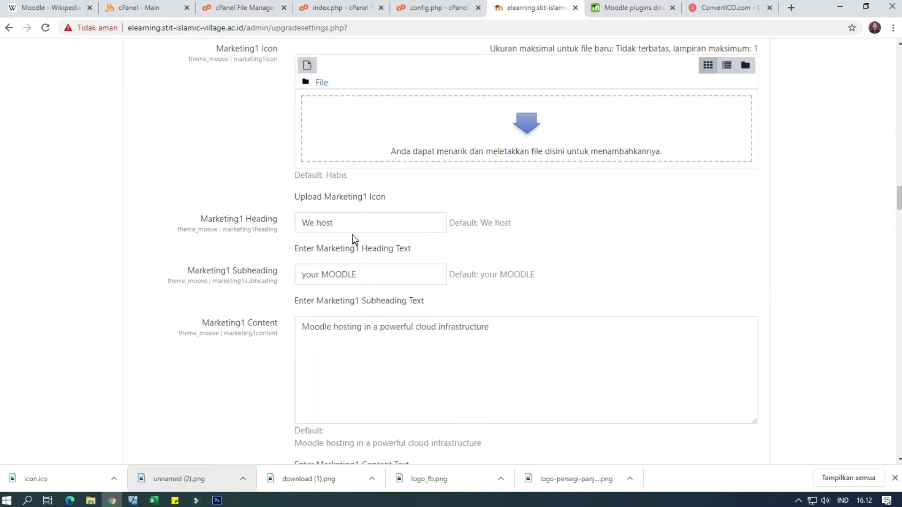
Empty the Marketing1 heading, subheading and content fields
{"action": "left_click_drag", "start_coordinate": [349, 225], "coordinate": [289, 242]}
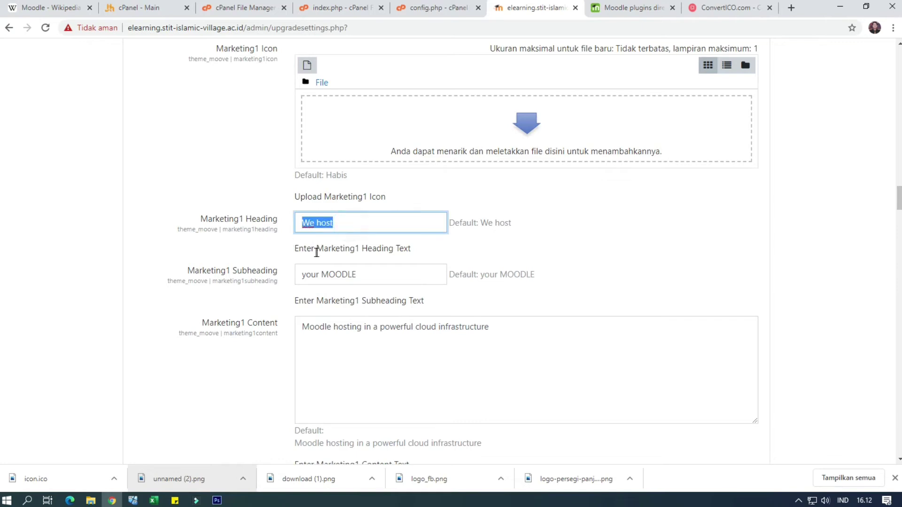
{"action": "key", "text": "BackSpace"}
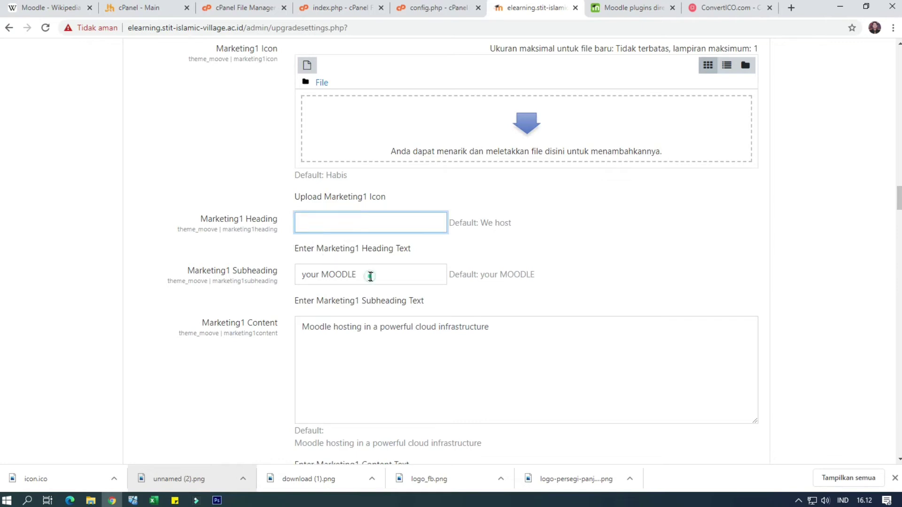
{"action": "left_click_drag", "start_coordinate": [368, 278], "coordinate": [309, 297]}
{"action": "key", "text": "BackSpace"}
{"action": "triple_click", "coordinate": [528, 329]}
{"action": "key", "text": "BackSpace"}
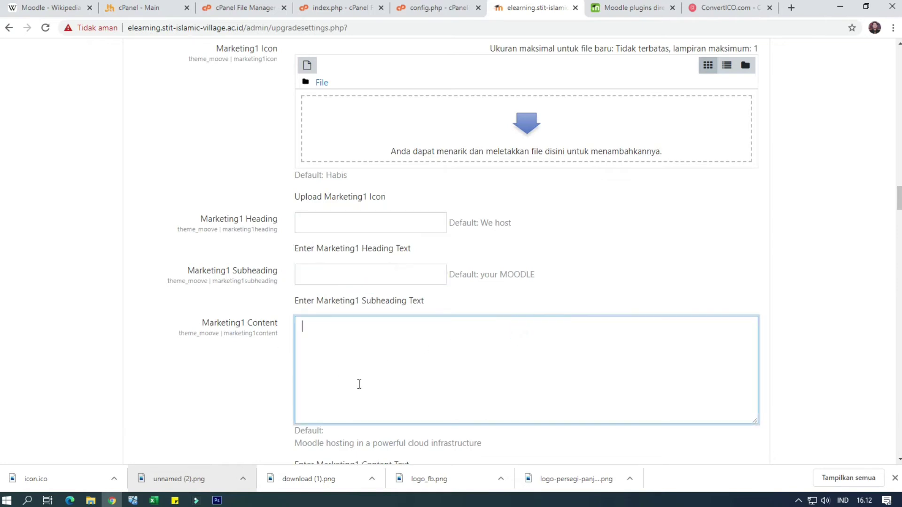
Empty the Marketing2 heading 'Consulting', its subheading and content
{"action": "scroll", "coordinate": [359, 384], "scroll_direction": "down", "scroll_amount": 3}
{"action": "scroll", "coordinate": [367, 376], "scroll_direction": "down", "scroll_amount": 2}
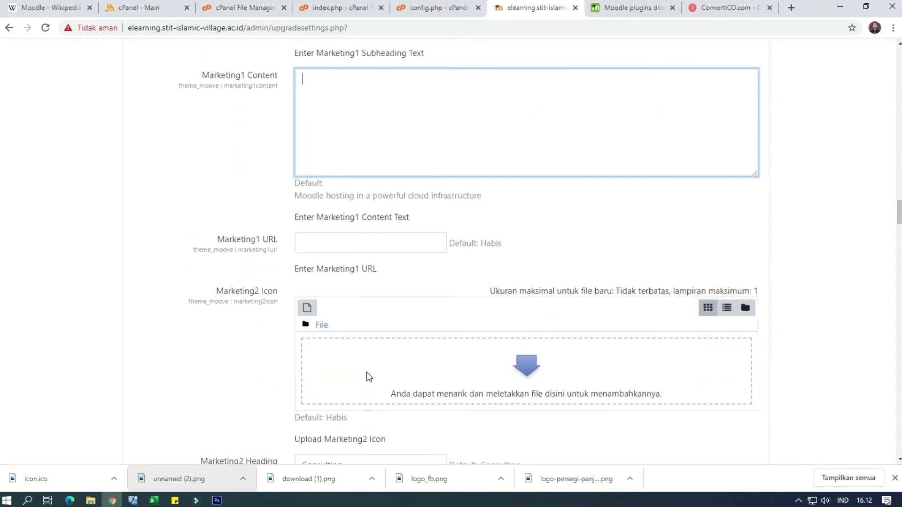
{"action": "scroll", "coordinate": [369, 375], "scroll_direction": "down", "scroll_amount": 2}
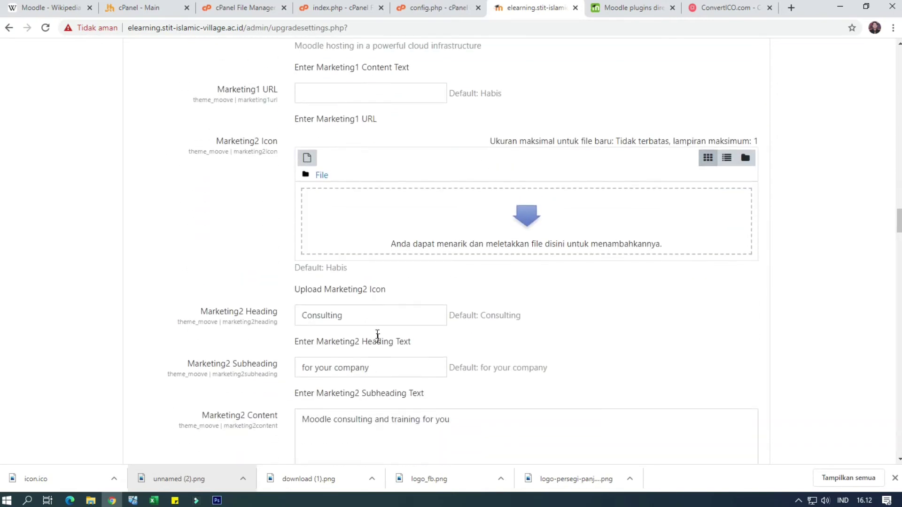
{"action": "triple_click", "coordinate": [375, 318]}
{"action": "key", "text": "BackSpace"}
{"action": "triple_click", "coordinate": [376, 370]}
{"action": "key", "text": "BackSpace"}
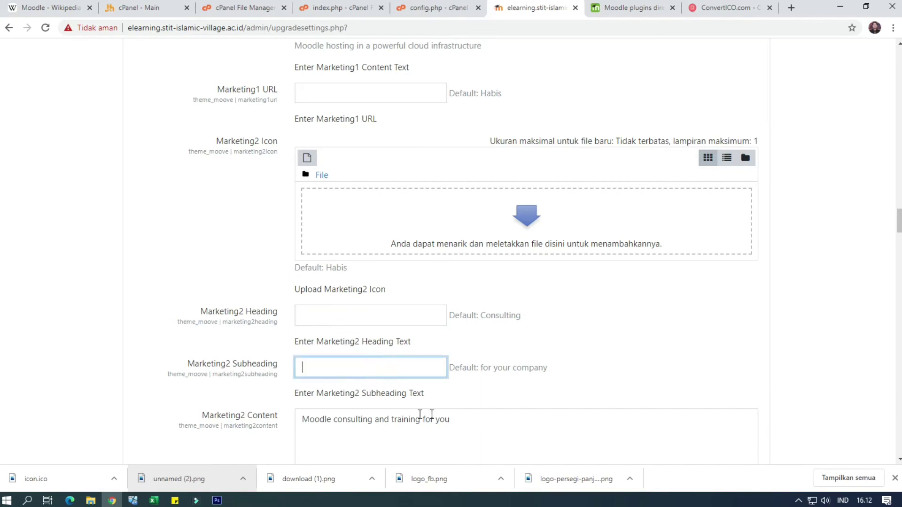
{"action": "triple_click", "coordinate": [467, 417]}
{"action": "key", "text": "BackSpace"}
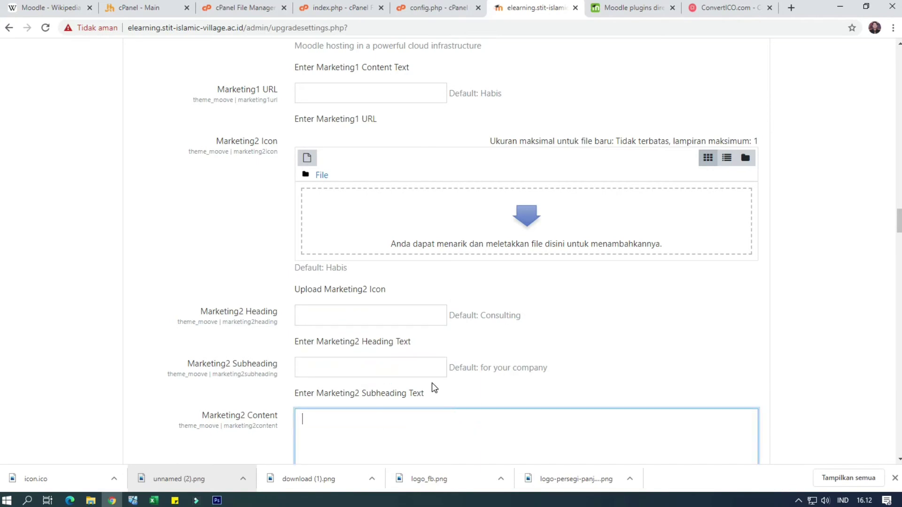
Empty the Marketing3 heading 'Development', its subheading and content
{"action": "scroll", "coordinate": [432, 381], "scroll_direction": "down", "scroll_amount": 6}
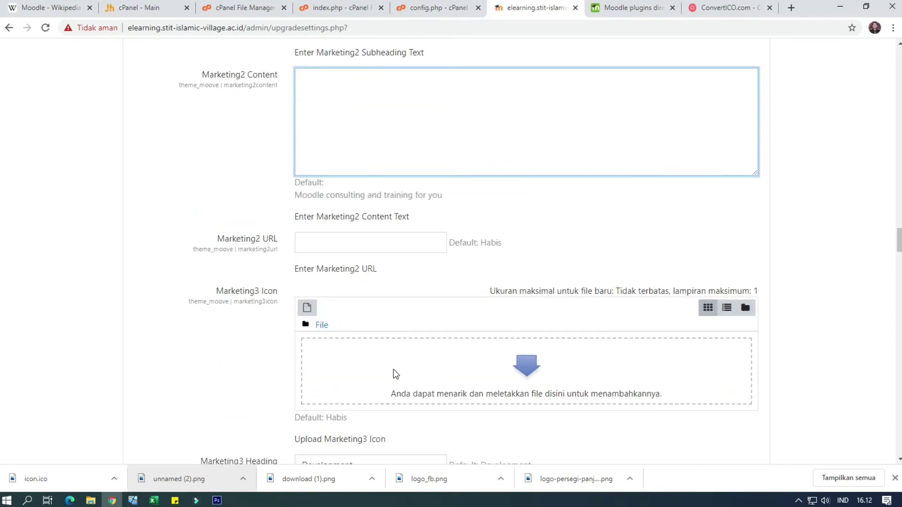
{"action": "scroll", "coordinate": [395, 369], "scroll_direction": "down", "scroll_amount": 3}
{"action": "triple_click", "coordinate": [380, 301]}
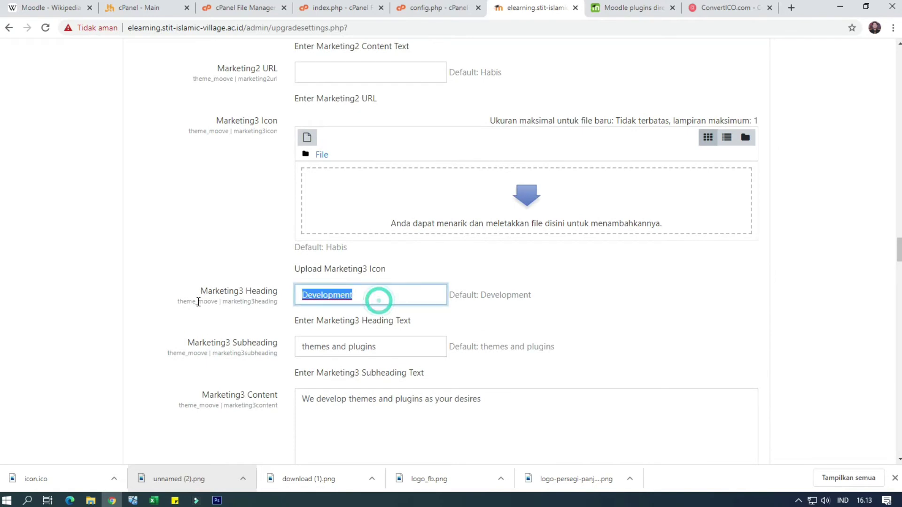
{"action": "key", "text": "BackSpace"}
{"action": "triple_click", "coordinate": [388, 348]}
{"action": "key", "text": "BackSpace"}
{"action": "triple_click", "coordinate": [518, 402]}
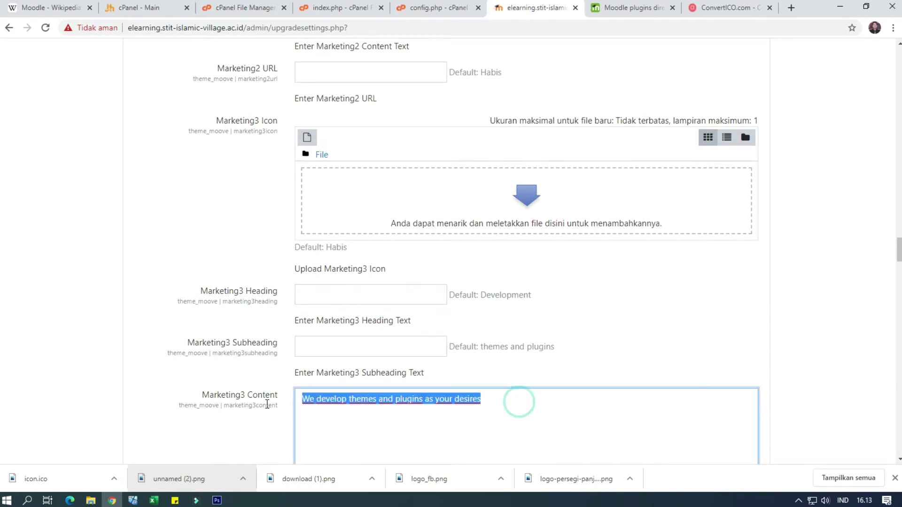
{"action": "key", "text": "BackSpace"}
Empty the Marketing4 heading 'Support', its subheading and content
{"action": "scroll", "coordinate": [461, 388], "scroll_direction": "down", "scroll_amount": 3}
{"action": "scroll", "coordinate": [461, 388], "scroll_direction": "down", "scroll_amount": 2}
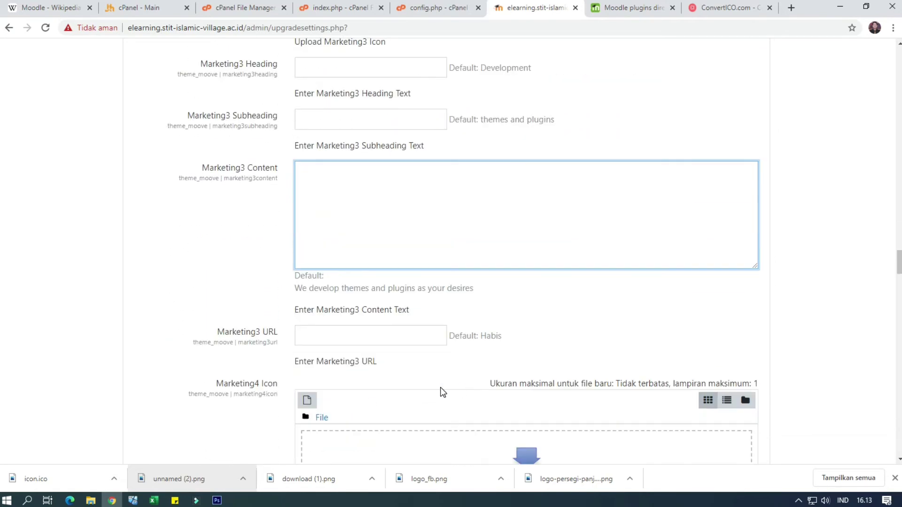
{"action": "scroll", "coordinate": [421, 357], "scroll_direction": "down", "scroll_amount": 6}
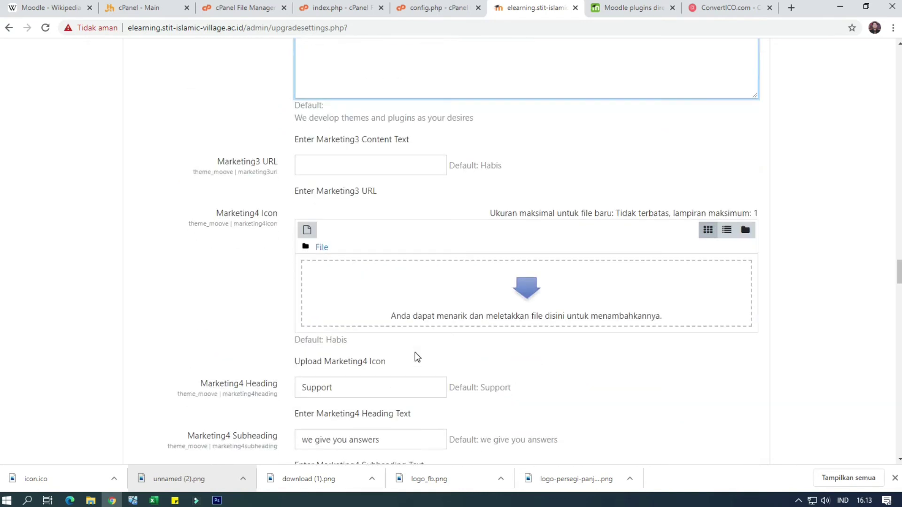
{"action": "left_click", "coordinate": [362, 275]}
{"action": "triple_click", "coordinate": [309, 273]}
{"action": "key", "text": "BackSpace"}
{"action": "triple_click", "coordinate": [402, 324]}
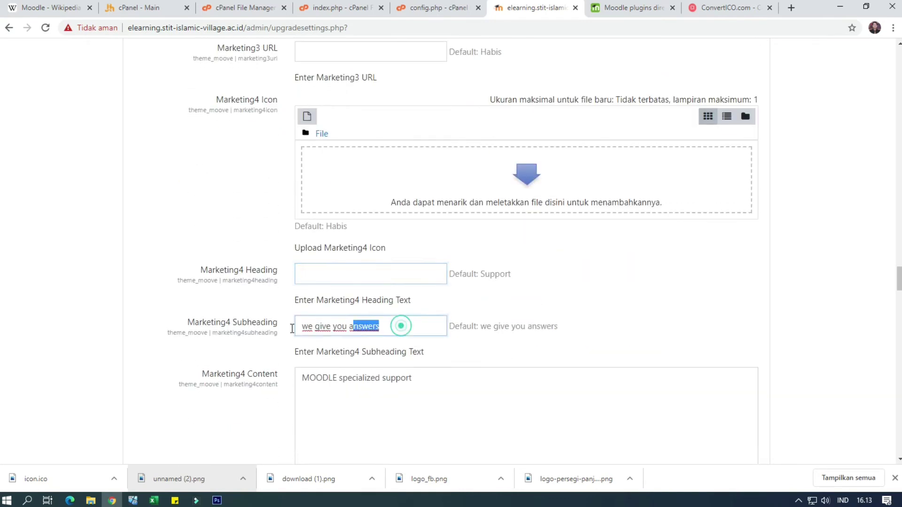
{"action": "key", "text": "BackSpace"}
{"action": "triple_click", "coordinate": [435, 381]}
{"action": "key", "text": "BackSpace"}
{"action": "scroll", "coordinate": [423, 406], "scroll_direction": "down", "scroll_amount": 8}
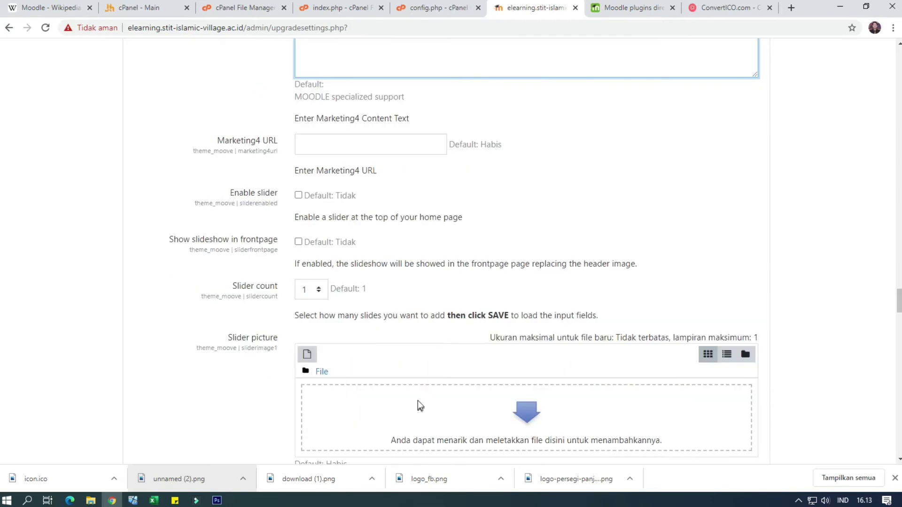
{"action": "scroll", "coordinate": [416, 399], "scroll_direction": "up", "scroll_amount": 2}
{"action": "scroll", "coordinate": [408, 268], "scroll_direction": "up", "scroll_amount": 1}
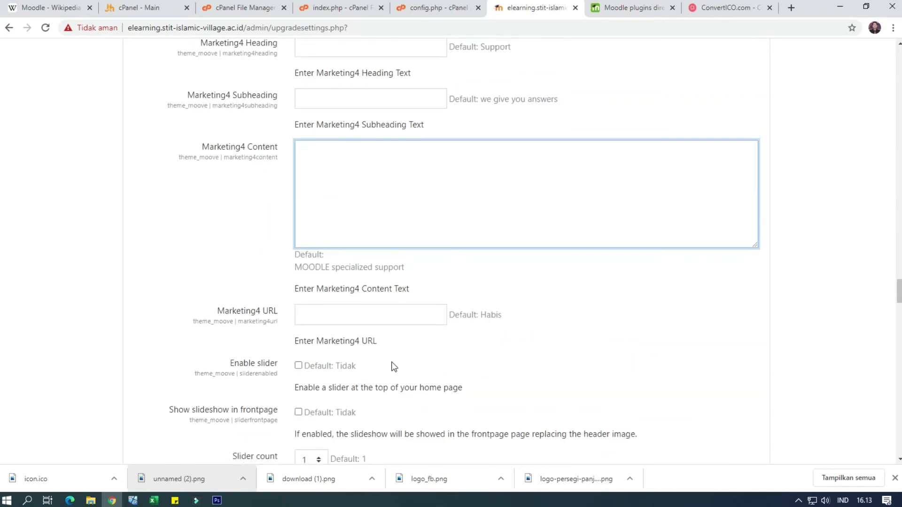
{"action": "scroll", "coordinate": [394, 367], "scroll_direction": "down", "scroll_amount": 1}
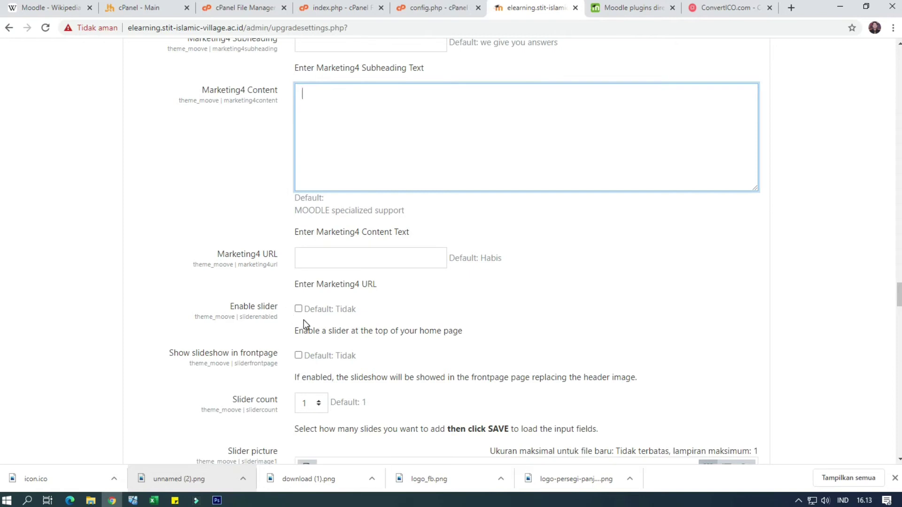
{"action": "scroll", "coordinate": [322, 371], "scroll_direction": "down", "scroll_amount": 1}
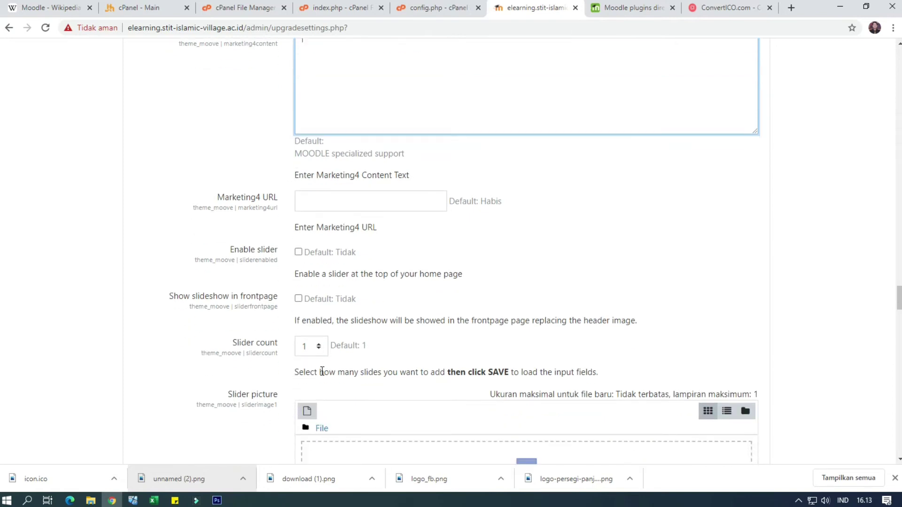
{"action": "scroll", "coordinate": [353, 348], "scroll_direction": "down", "scroll_amount": 2}
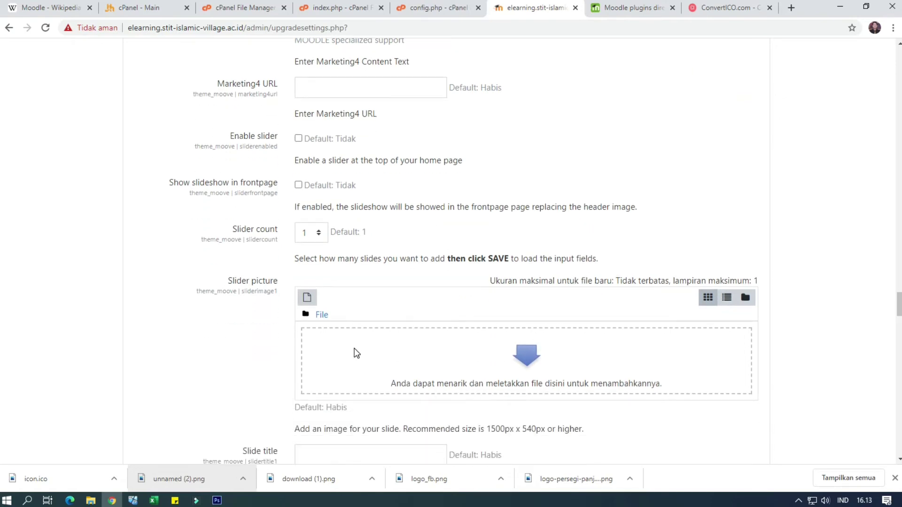
{"action": "scroll", "coordinate": [353, 348], "scroll_direction": "down", "scroll_amount": 1}
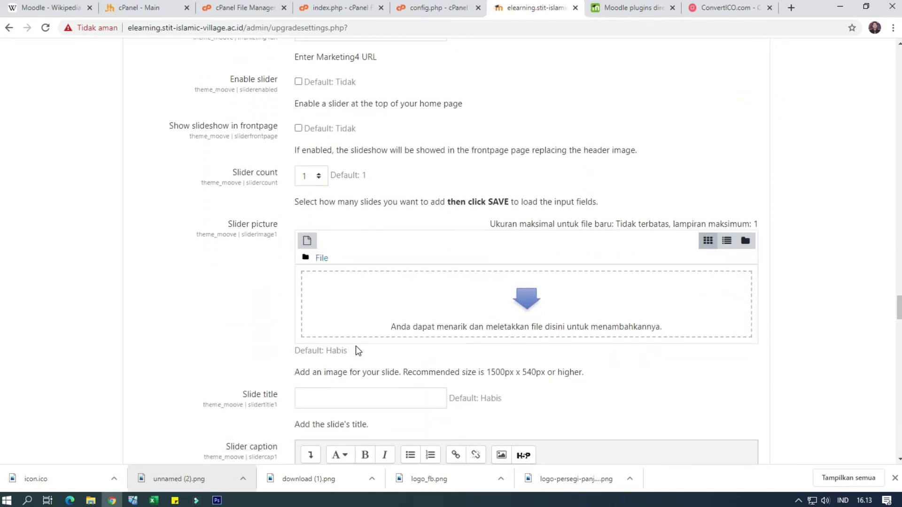
{"action": "scroll", "coordinate": [356, 348], "scroll_direction": "down", "scroll_amount": 4}
{"action": "scroll", "coordinate": [359, 350], "scroll_direction": "down", "scroll_amount": 3}
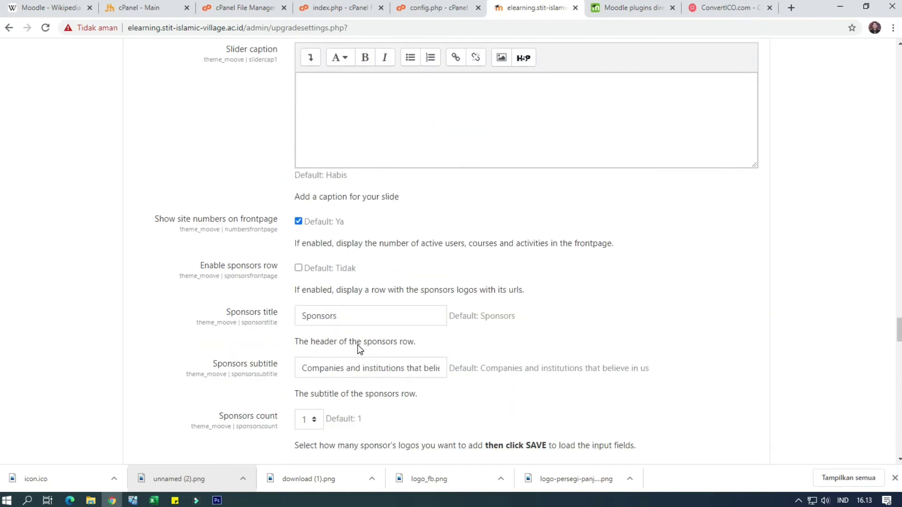
{"action": "scroll", "coordinate": [359, 343], "scroll_direction": "down", "scroll_amount": 1}
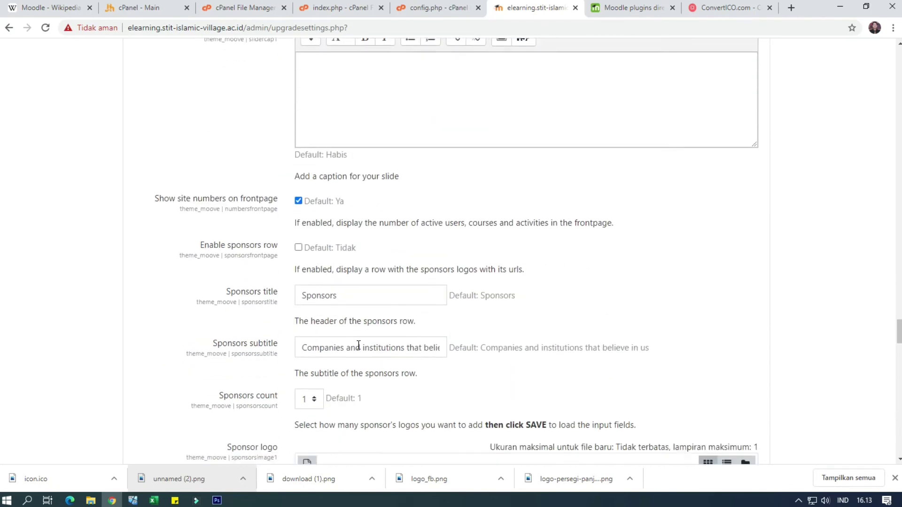
Clear the Sponsors title text, leaving Show site numbers enabled
{"action": "double_click", "coordinate": [356, 258]}
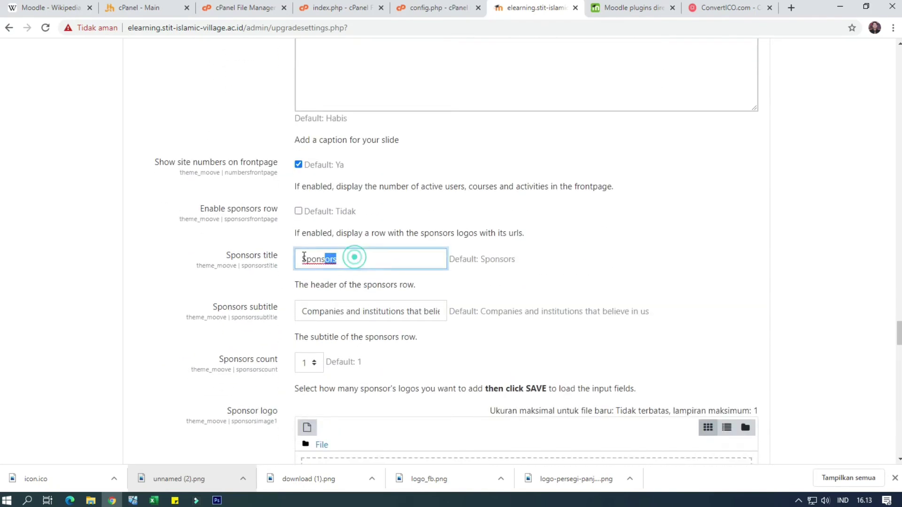
{"action": "key", "text": "BackSpace"}
{"action": "left_click", "coordinate": [299, 166]}
{"action": "left_click", "coordinate": [299, 167]}
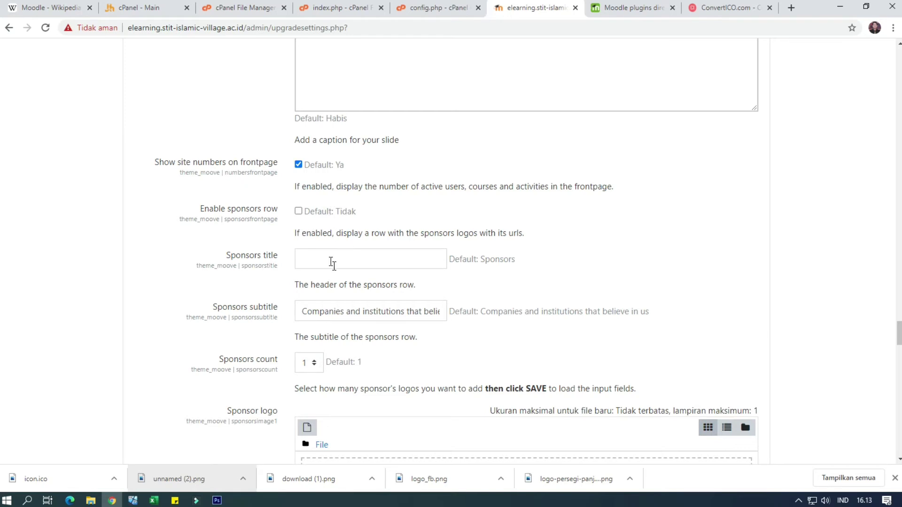
{"action": "scroll", "coordinate": [340, 294], "scroll_direction": "down", "scroll_amount": 2}
{"action": "scroll", "coordinate": [341, 294], "scroll_direction": "down", "scroll_amount": 3}
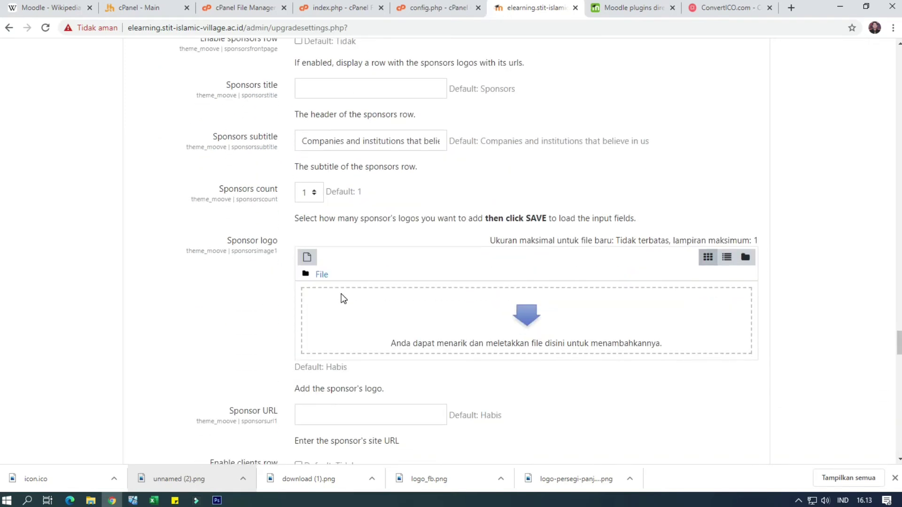
{"action": "scroll", "coordinate": [347, 295], "scroll_direction": "down", "scroll_amount": 4}
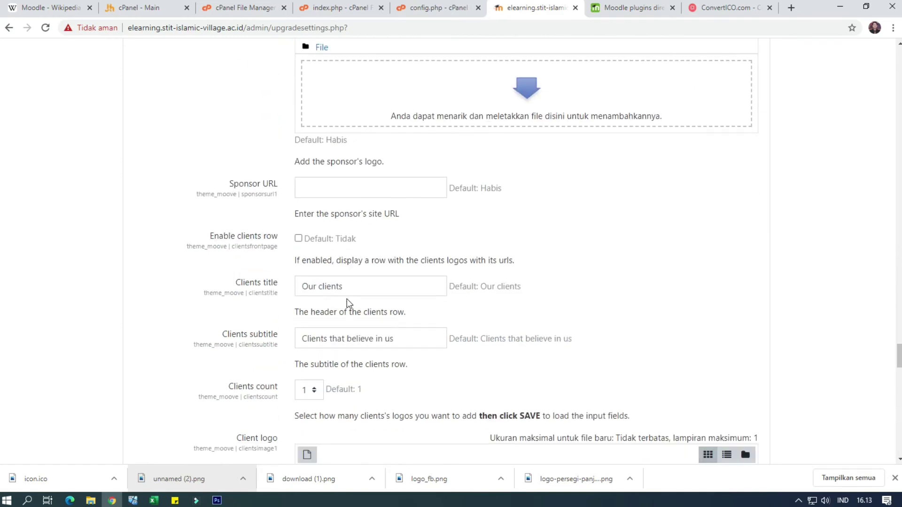
{"action": "scroll", "coordinate": [347, 296], "scroll_direction": "down", "scroll_amount": 6}
{"action": "scroll", "coordinate": [347, 299], "scroll_direction": "up", "scroll_amount": 4}
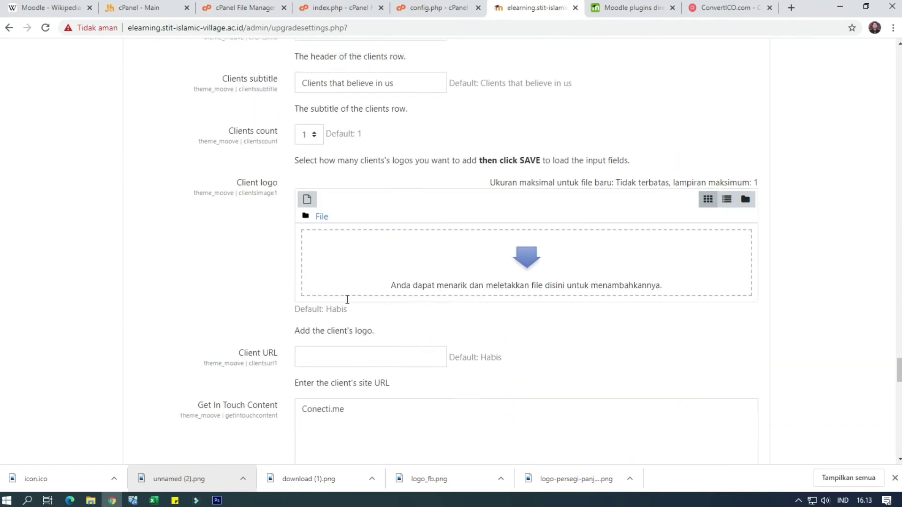
{"action": "scroll", "coordinate": [347, 299], "scroll_direction": "down", "scroll_amount": 11}
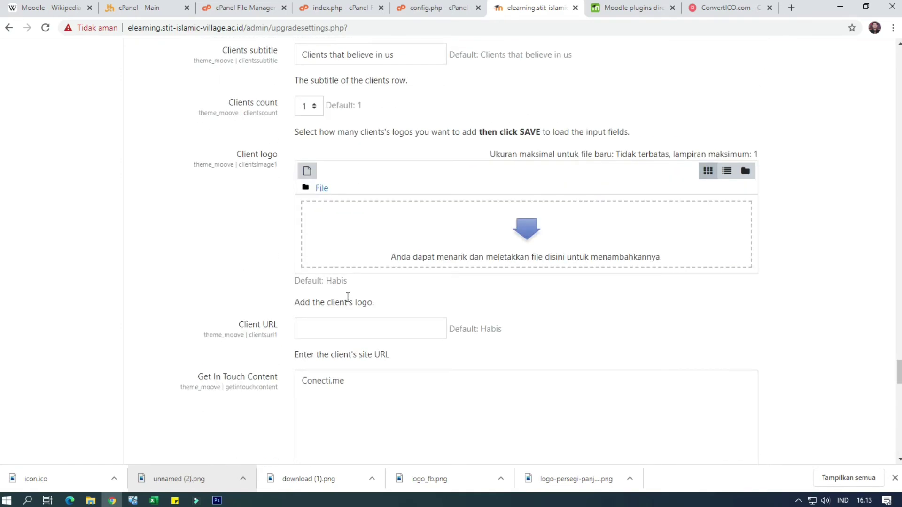
{"action": "scroll", "coordinate": [348, 296], "scroll_direction": "up", "scroll_amount": 1}
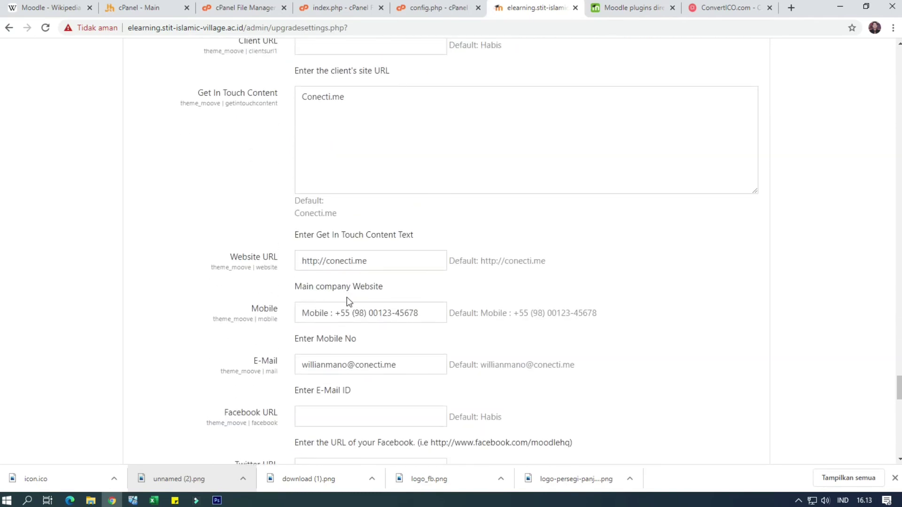
{"action": "scroll", "coordinate": [347, 301], "scroll_direction": "down", "scroll_amount": 1}
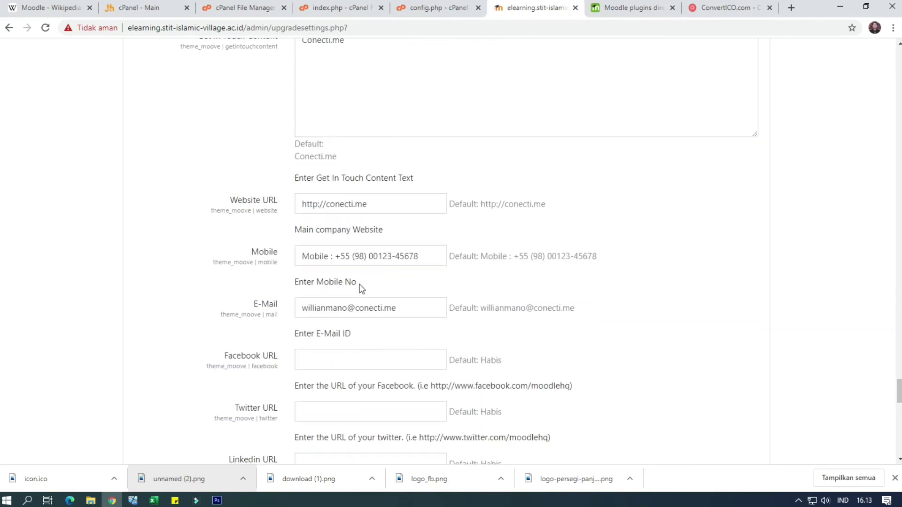
Change the Website URL to 'elearning.stit-islamic-village.ac.id'
{"action": "left_click_drag", "start_coordinate": [392, 203], "coordinate": [288, 206]}
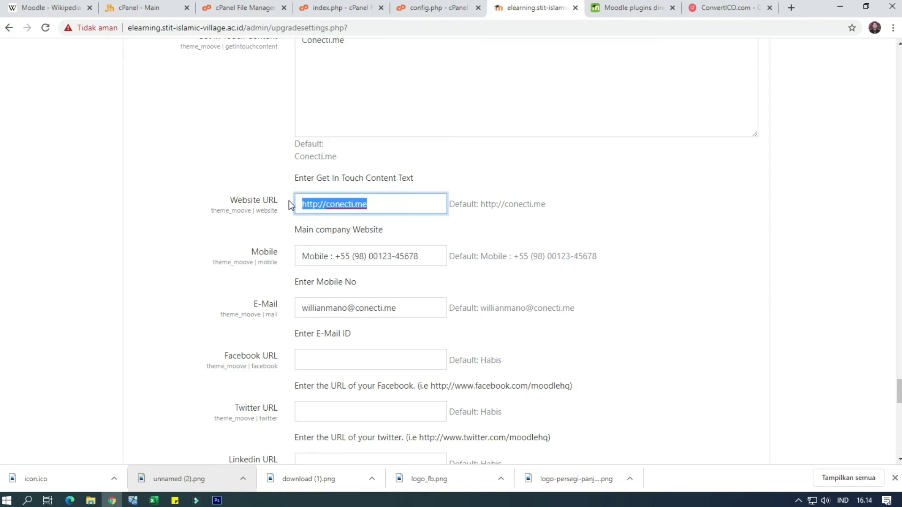
{"action": "type", "text": "elear"}
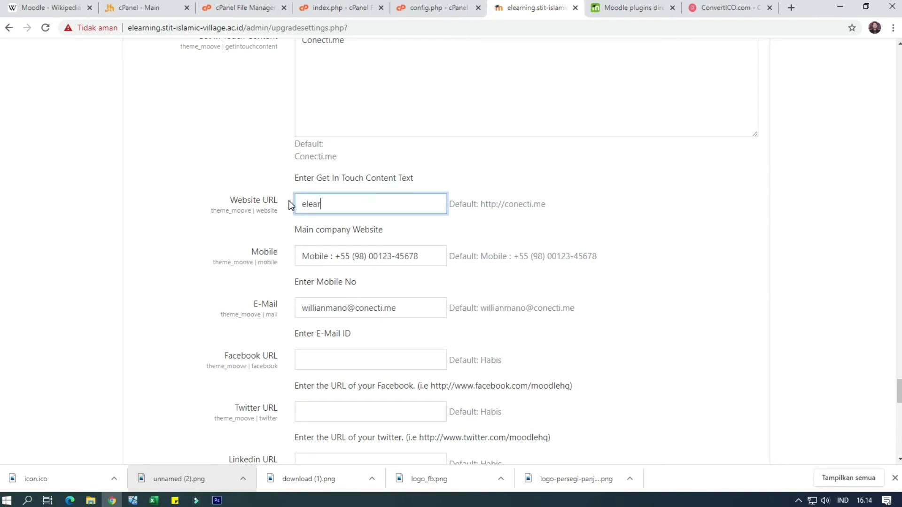
{"action": "type", "text": "ning.sti"}
{"action": "key", "text": "BackSpace"}
{"action": "key", "text": "BackSpace"}
{"action": "type", "text": "lamic-villag"}
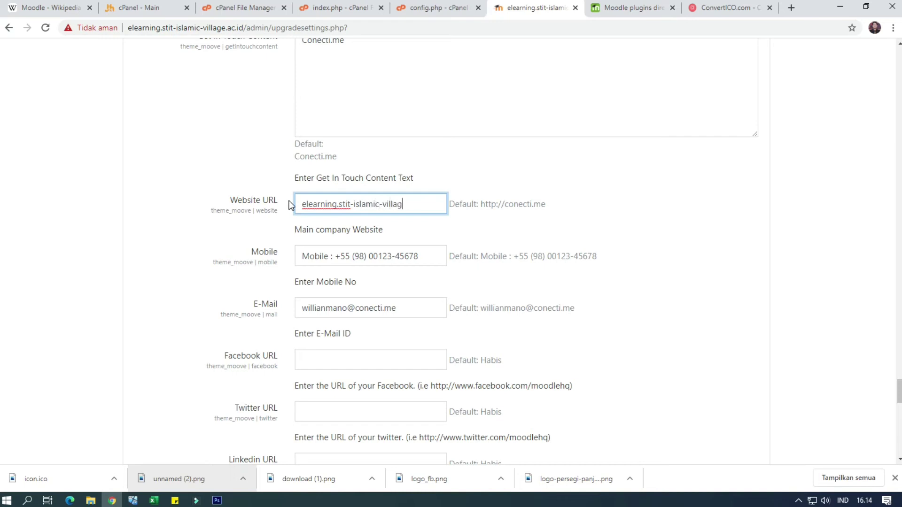
{"action": "type", "text": "e.ac.id"}
Replace the sample mobile number with the institution's +62 phone number
{"action": "left_click_drag", "start_coordinate": [423, 256], "coordinate": [341, 259]}
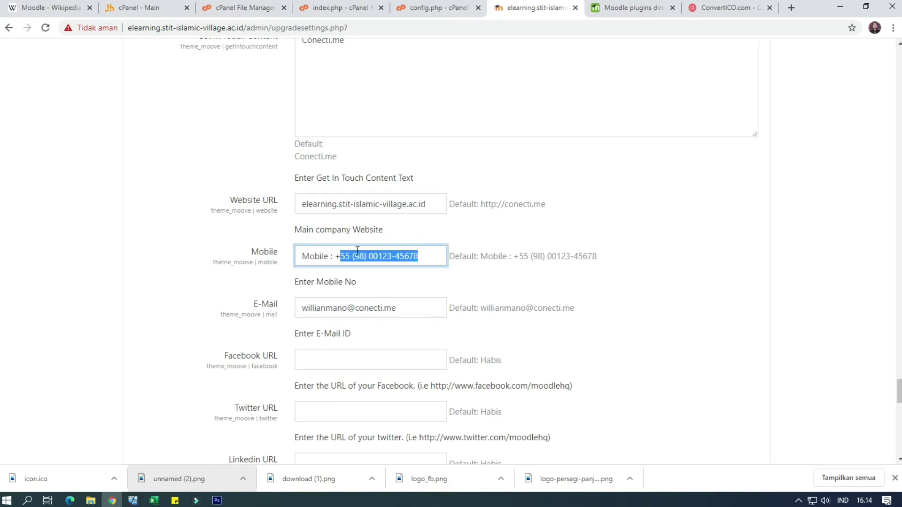
{"action": "key", "text": "BackSpace"}
{"action": "key", "text": "BackSpace"}
{"action": "key", "text": "BackSpace"}
{"action": "key", "text": "BackSpace"}
{"action": "key", "text": "BackSpace"}
{"action": "key", "text": "BackSpace"}
{"action": "key", "text": "BackSpace"}
{"action": "key", "text": "BackSpace"}
{"action": "key", "text": "BackSpace"}
{"action": "key", "text": "BackSpace"}
{"action": "key", "text": "BackSpace"}
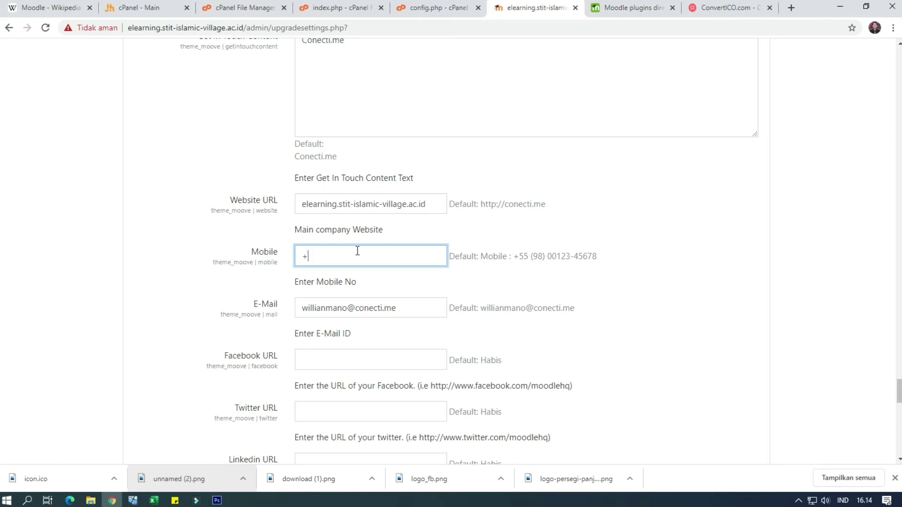
Replace the sample e-mail with the institution's elearning contact address on the site domain
{"action": "triple_click", "coordinate": [401, 308]}
{"action": "type", "text": "apr"}
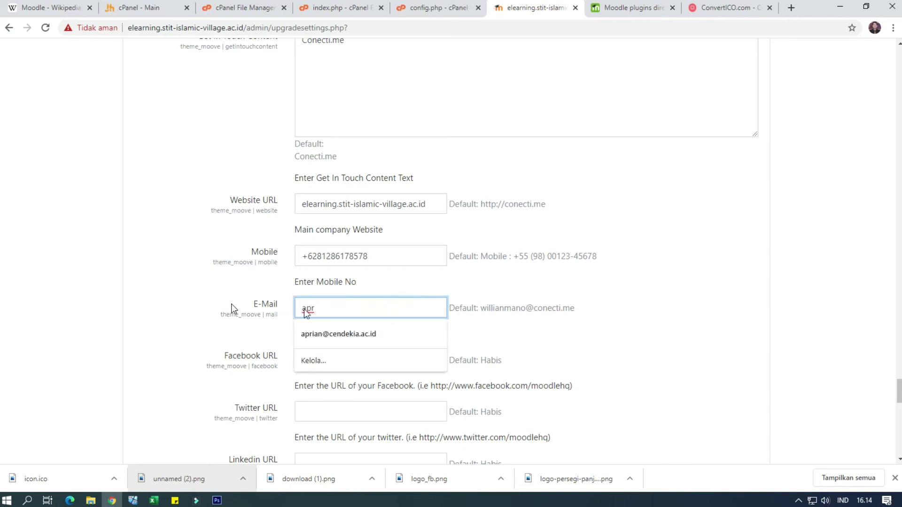
{"action": "left_click", "coordinate": [342, 333]}
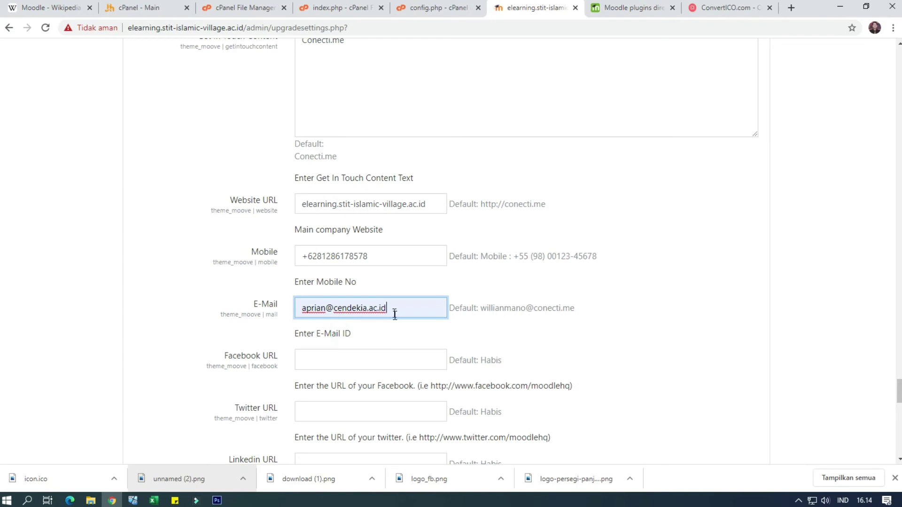
{"action": "left_click", "coordinate": [329, 308]}
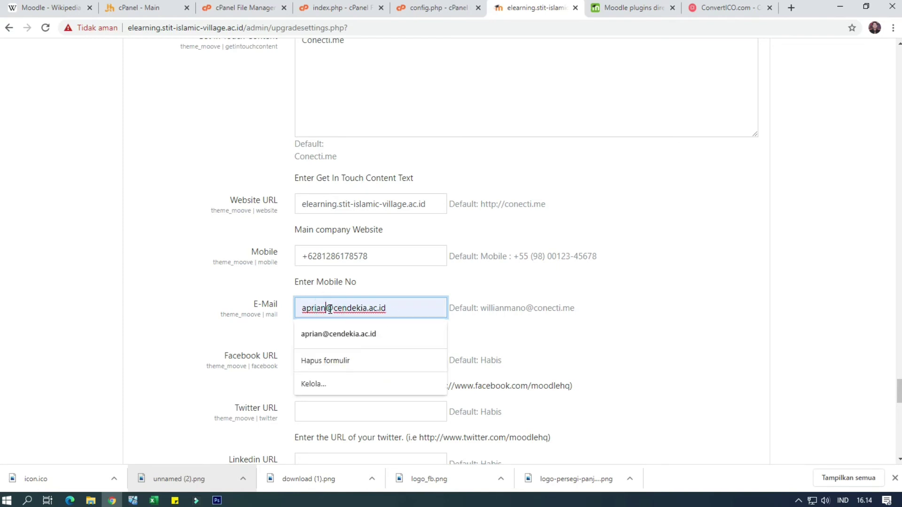
{"action": "left_click_drag", "start_coordinate": [431, 208], "coordinate": [340, 214]}
{"action": "key", "text": "ctrl+c"}
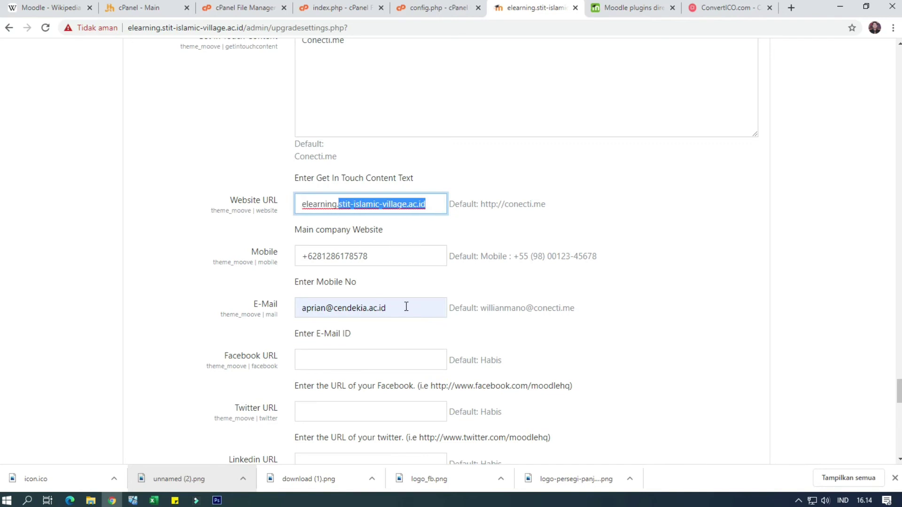
{"action": "left_click_drag", "start_coordinate": [406, 305], "coordinate": [287, 306]}
{"action": "key", "text": "ctrl+v"}
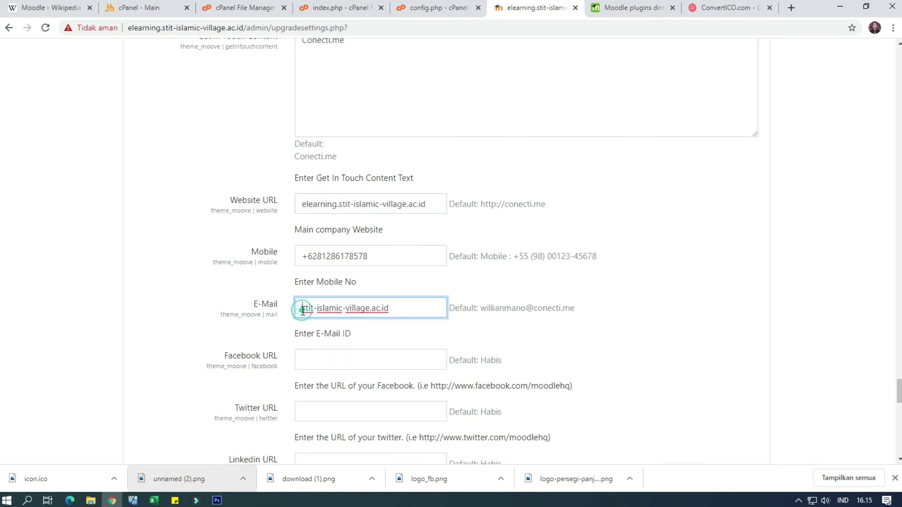
{"action": "left_click", "coordinate": [302, 310]}
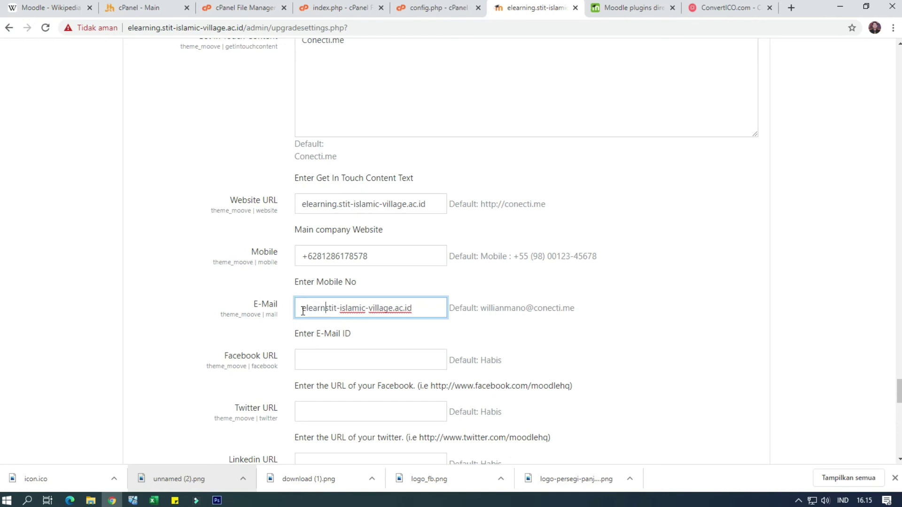
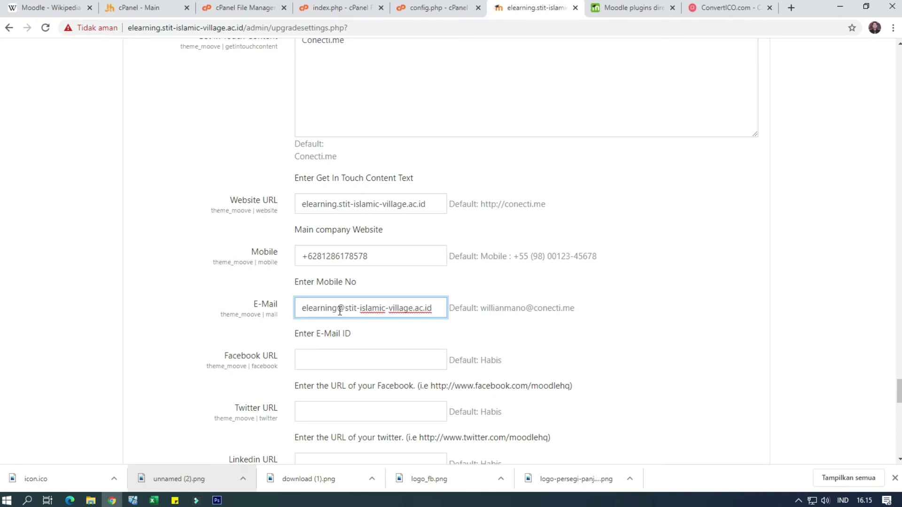
{"action": "left_click", "coordinate": [394, 355]}
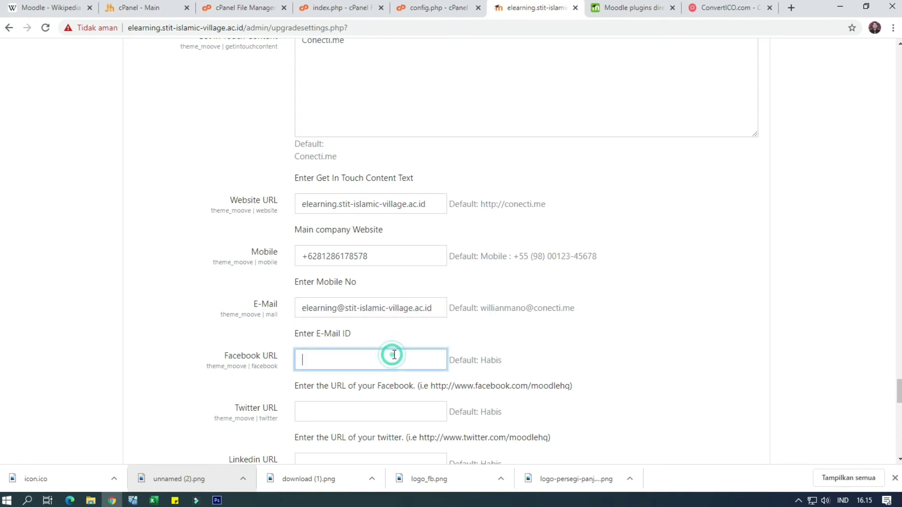
Turn on the Disable bottom footer option
{"action": "scroll", "coordinate": [388, 375], "scroll_direction": "down", "scroll_amount": 3}
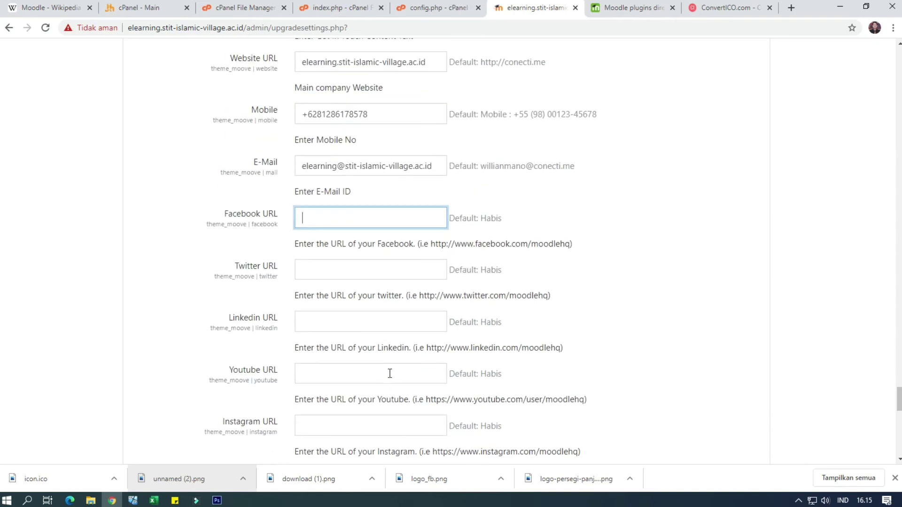
{"action": "scroll", "coordinate": [390, 373], "scroll_direction": "down", "scroll_amount": 9}
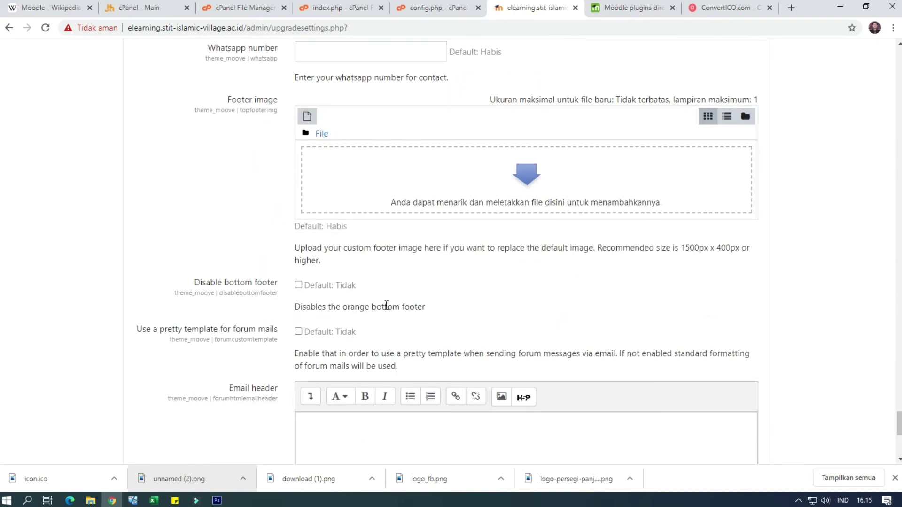
{"action": "scroll", "coordinate": [386, 306], "scroll_direction": "down", "scroll_amount": 3}
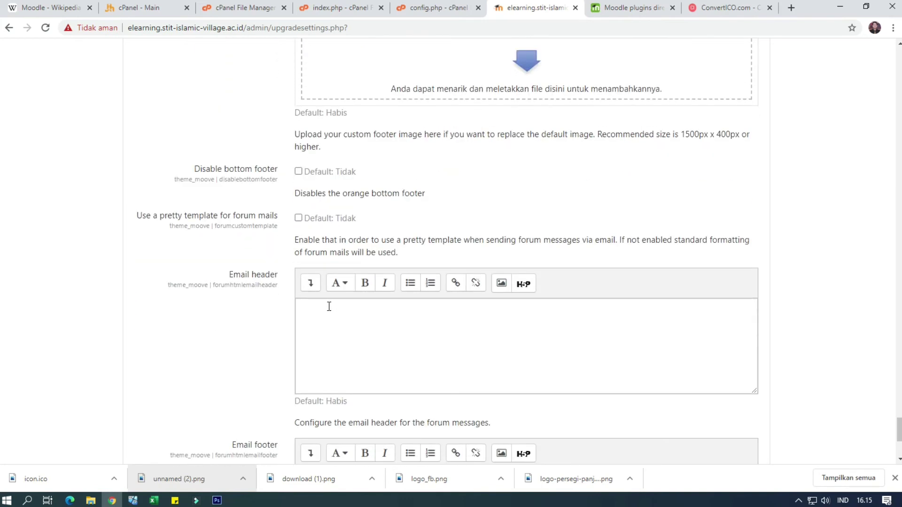
{"action": "left_click", "coordinate": [299, 173]}
Save the Moove theme settings
{"action": "scroll", "coordinate": [334, 329], "scroll_direction": "down", "scroll_amount": 1}
{"action": "scroll", "coordinate": [333, 329], "scroll_direction": "down", "scroll_amount": 1}
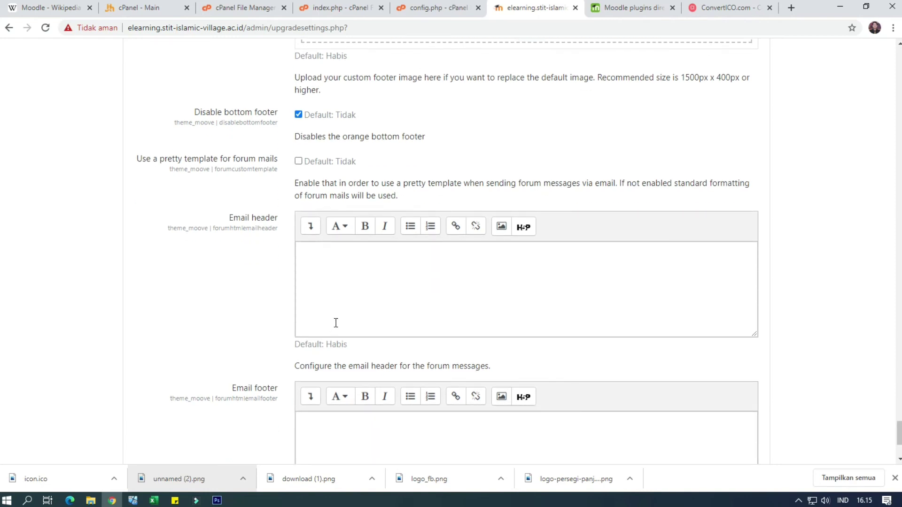
{"action": "scroll", "coordinate": [336, 323], "scroll_direction": "down", "scroll_amount": 3}
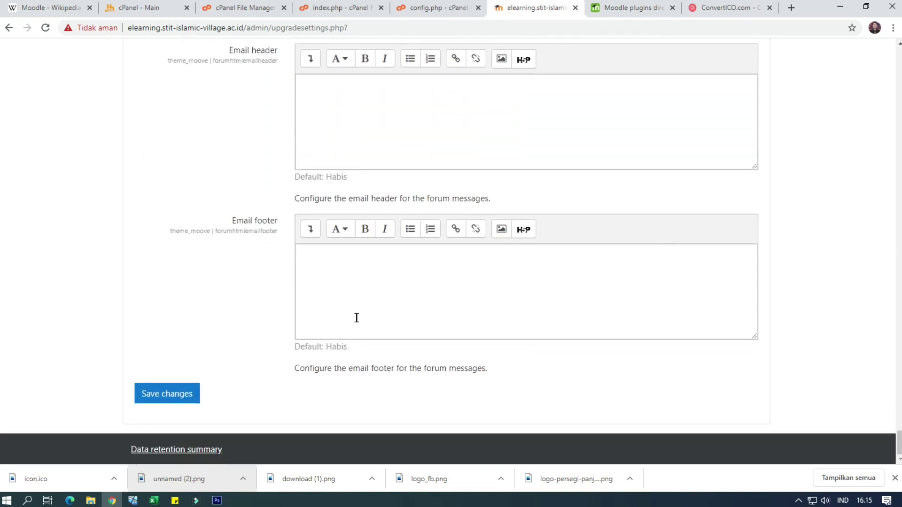
{"action": "left_click", "coordinate": [182, 392]}
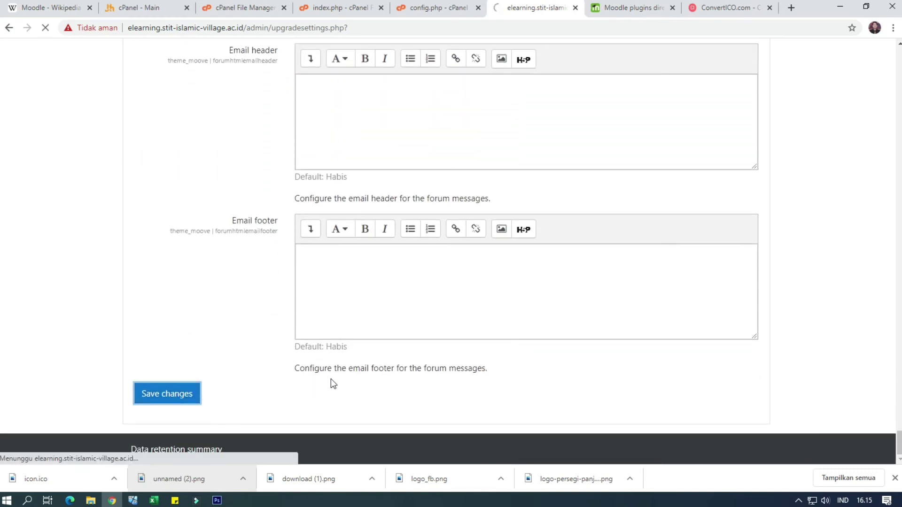
Open the Theme selector under Site administration > Appearance and change the Default device theme
{"action": "left_click", "coordinate": [894, 478]}
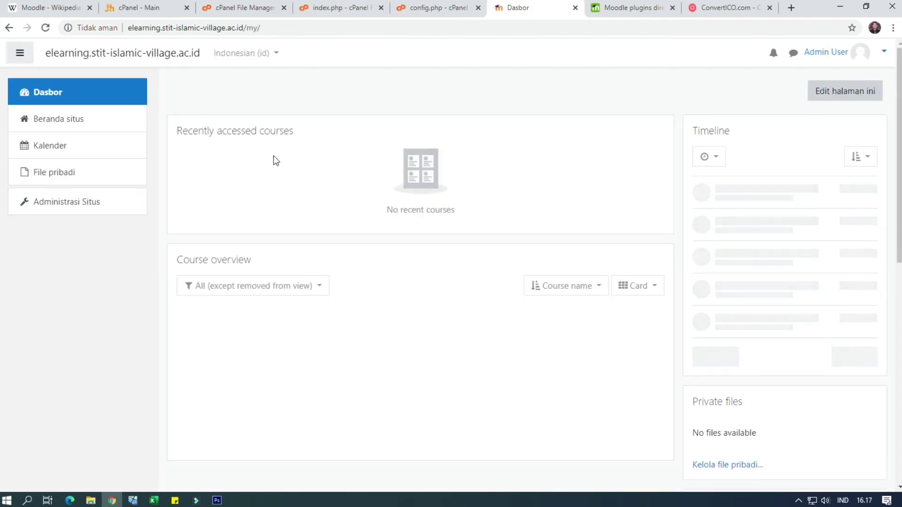
{"action": "left_click", "coordinate": [96, 204]}
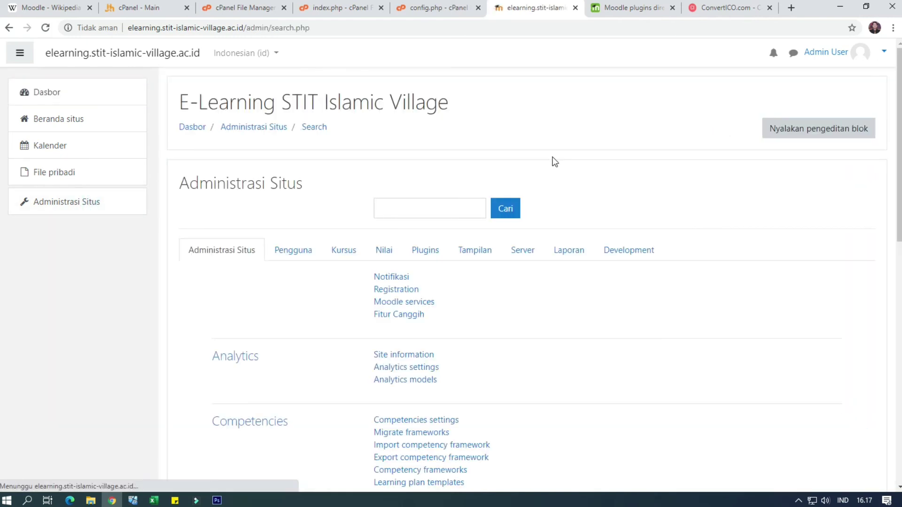
{"action": "left_click", "coordinate": [482, 259]}
{"action": "scroll", "coordinate": [493, 265], "scroll_direction": "down", "scroll_amount": 2}
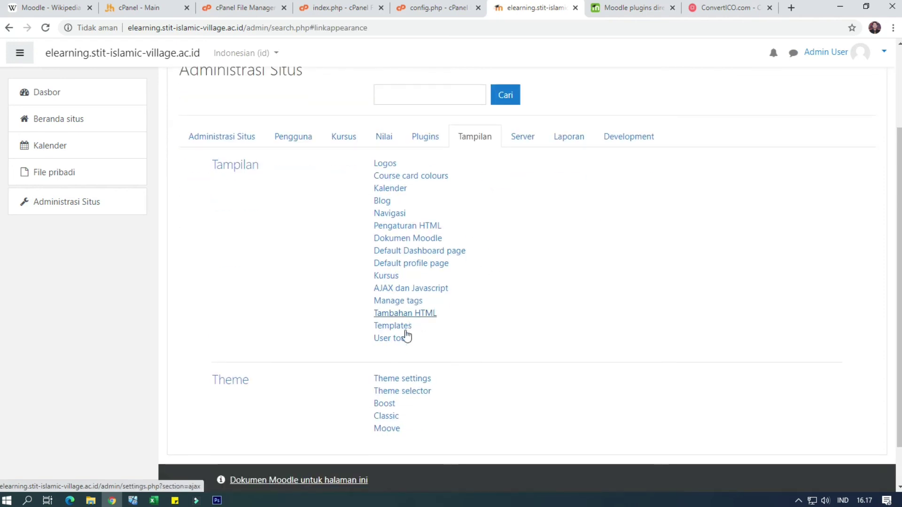
{"action": "left_click", "coordinate": [408, 392]}
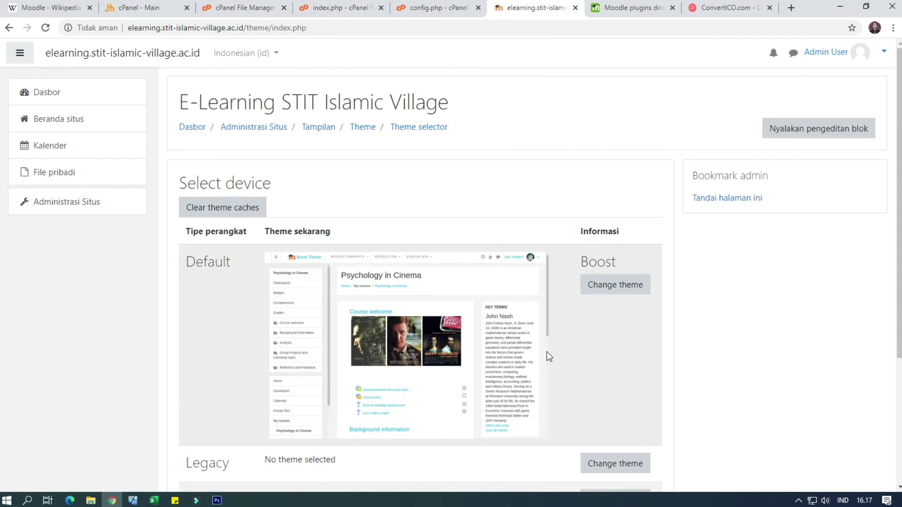
{"action": "scroll", "coordinate": [567, 352], "scroll_direction": "down", "scroll_amount": 3}
{"action": "scroll", "coordinate": [567, 349], "scroll_direction": "up", "scroll_amount": 2}
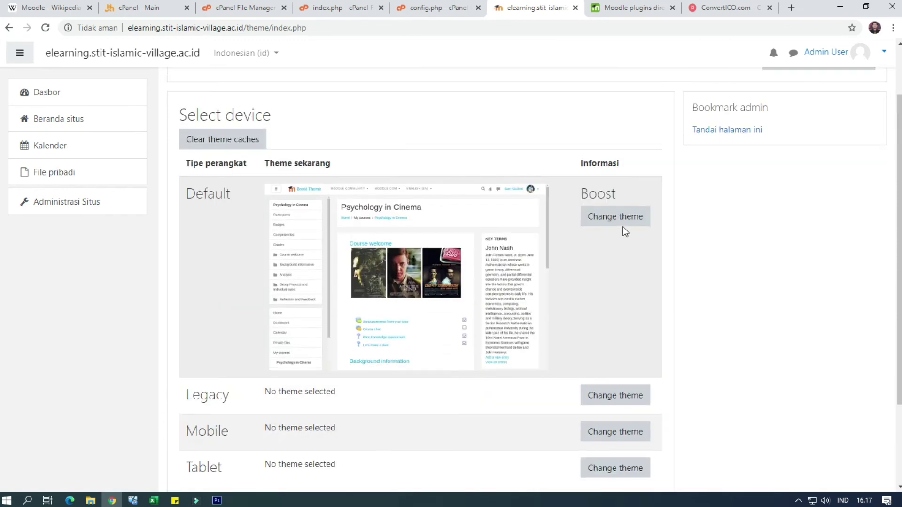
{"action": "left_click", "coordinate": [623, 225]}
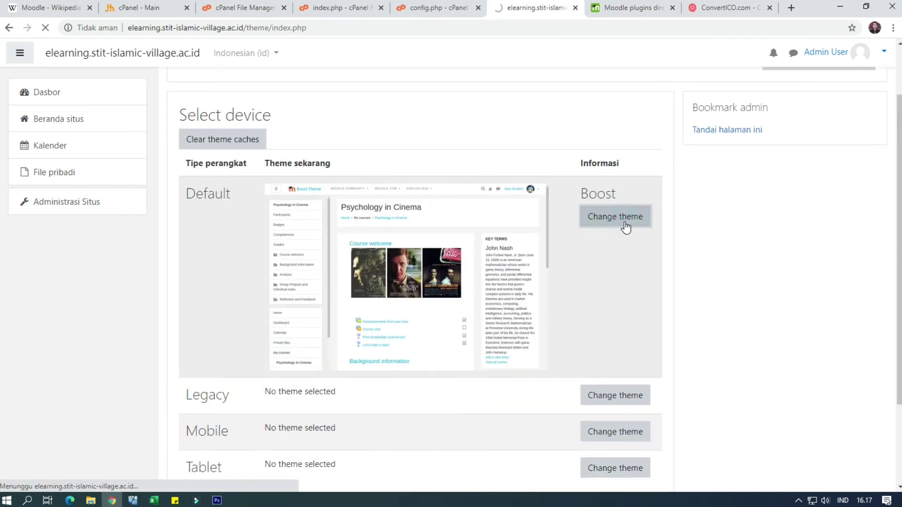
Choose Moove as the Default device theme and continue past the confirmation
{"action": "scroll", "coordinate": [393, 311], "scroll_direction": "down", "scroll_amount": 3}
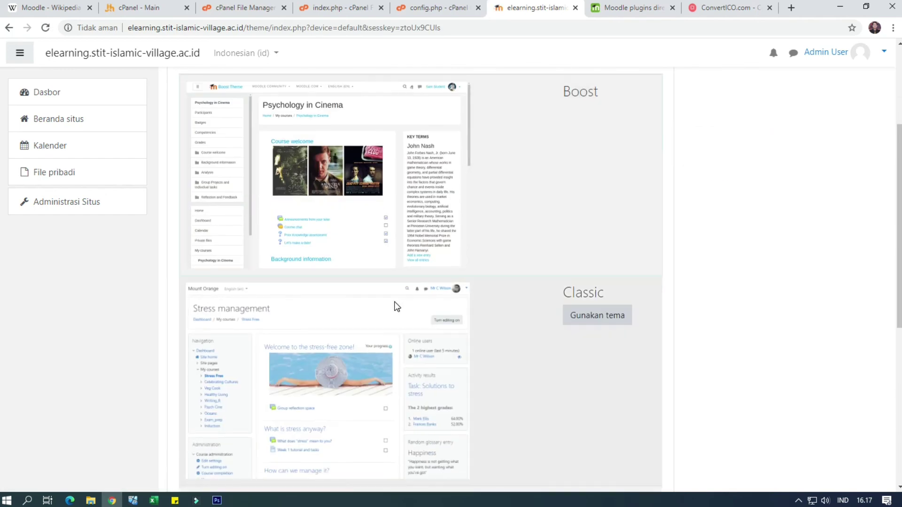
{"action": "scroll", "coordinate": [393, 311], "scroll_direction": "down", "scroll_amount": 5}
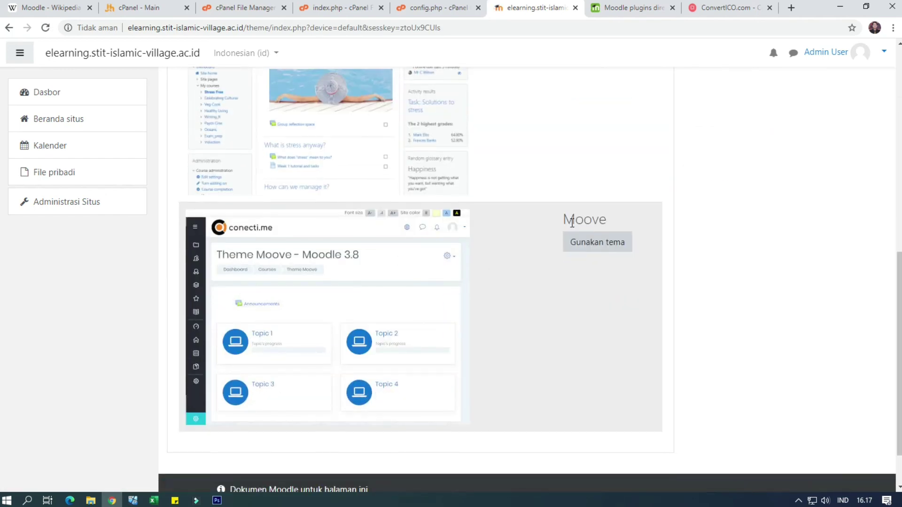
{"action": "left_click", "coordinate": [598, 249]}
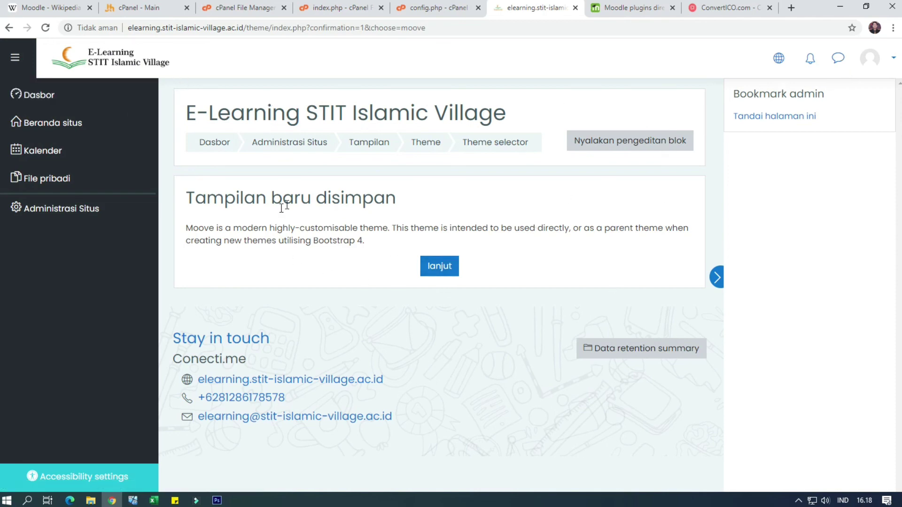
{"action": "left_click", "coordinate": [441, 271]}
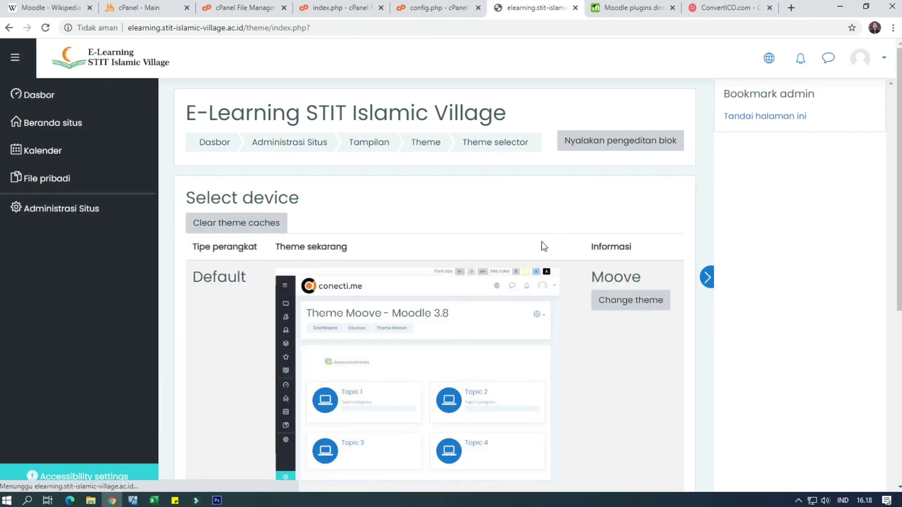
Check the Moove dashboard, hiding the block drawer and trying the messaging and user menus
{"action": "scroll", "coordinate": [533, 305], "scroll_direction": "down", "scroll_amount": 6}
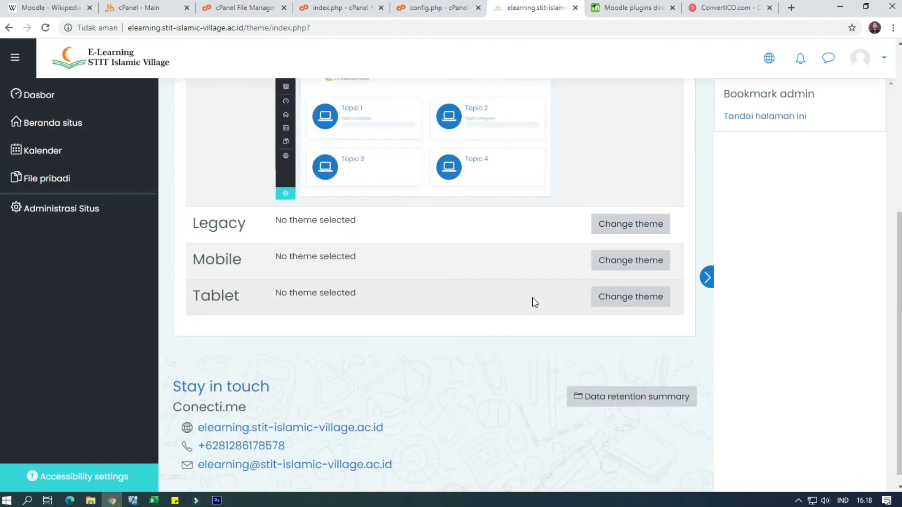
{"action": "scroll", "coordinate": [535, 300], "scroll_direction": "up", "scroll_amount": 2}
{"action": "scroll", "coordinate": [537, 296], "scroll_direction": "up", "scroll_amount": 4}
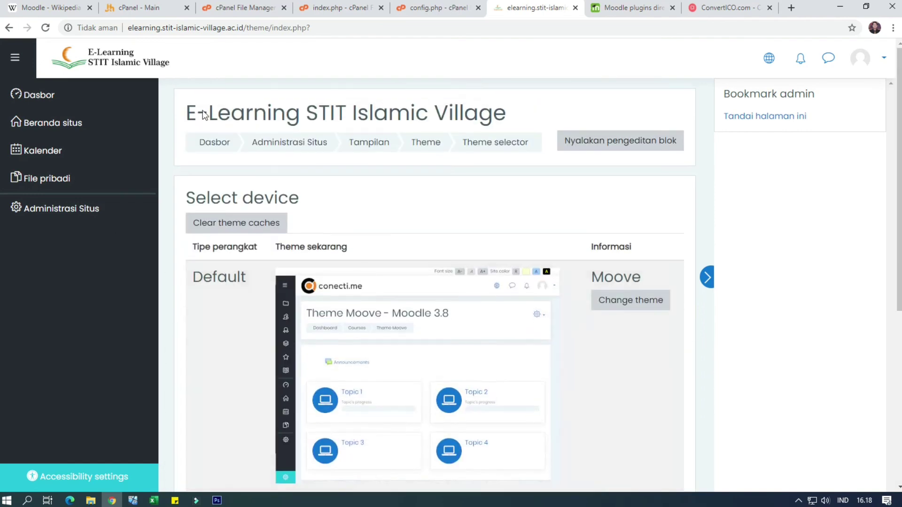
{"action": "left_click", "coordinate": [61, 104]}
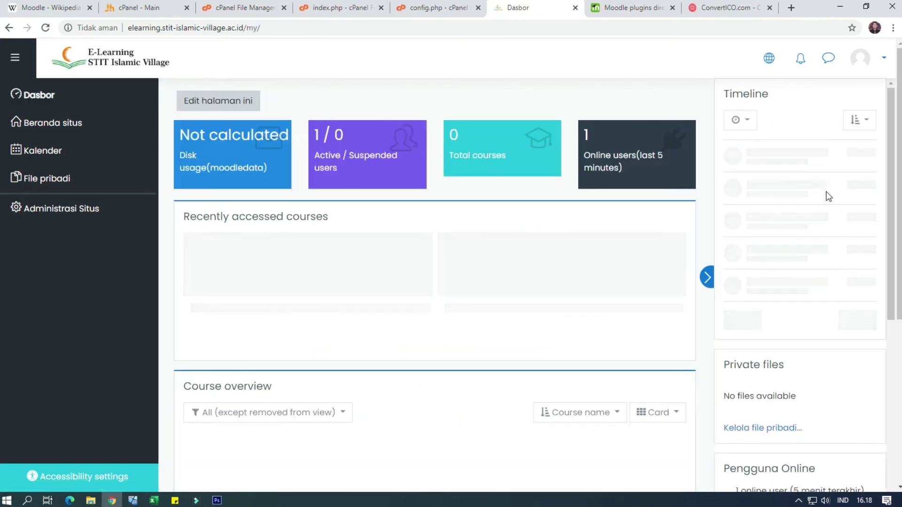
{"action": "scroll", "coordinate": [826, 196], "scroll_direction": "down", "scroll_amount": 5}
{"action": "scroll", "coordinate": [825, 201], "scroll_direction": "up", "scroll_amount": 5}
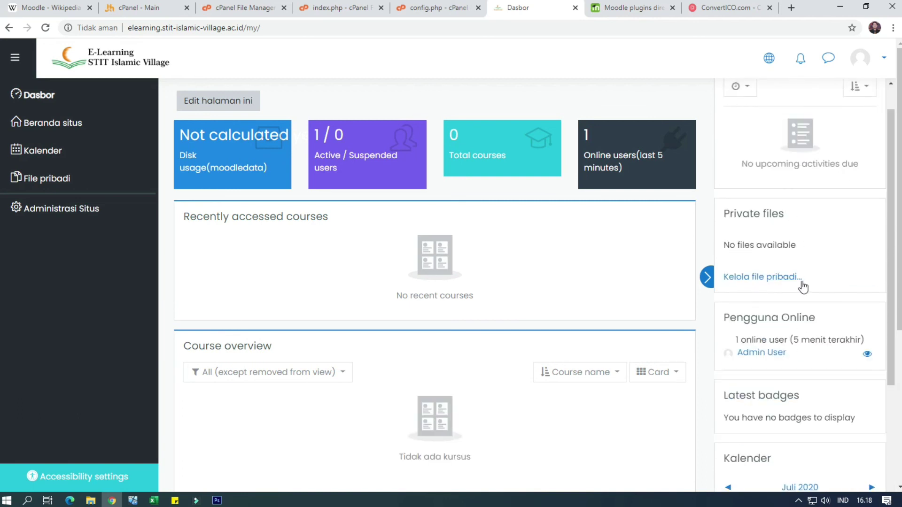
{"action": "scroll", "coordinate": [801, 281], "scroll_direction": "down", "scroll_amount": 4}
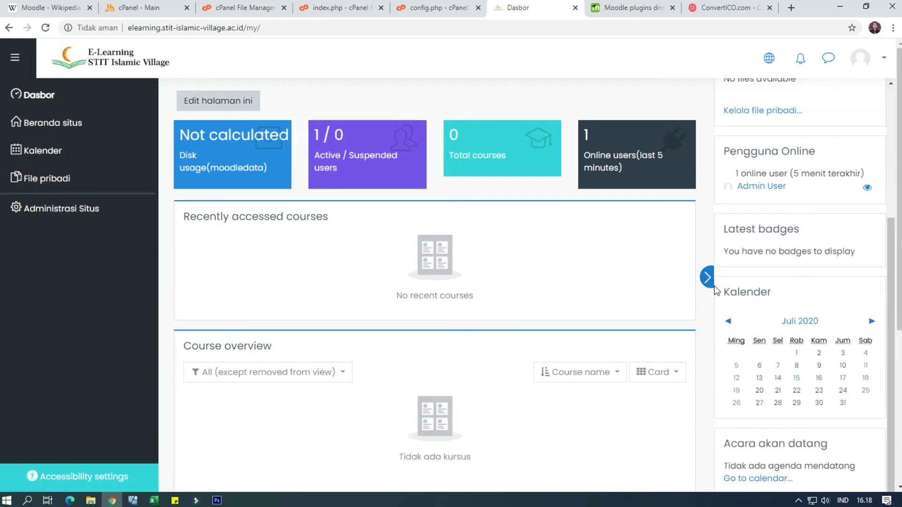
{"action": "left_click", "coordinate": [706, 277]}
{"action": "left_click", "coordinate": [826, 63]}
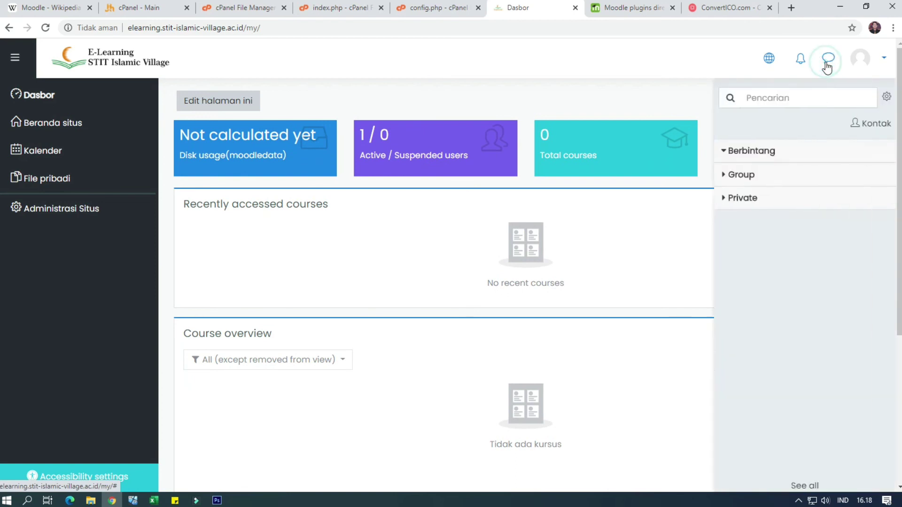
{"action": "left_click", "coordinate": [827, 62]}
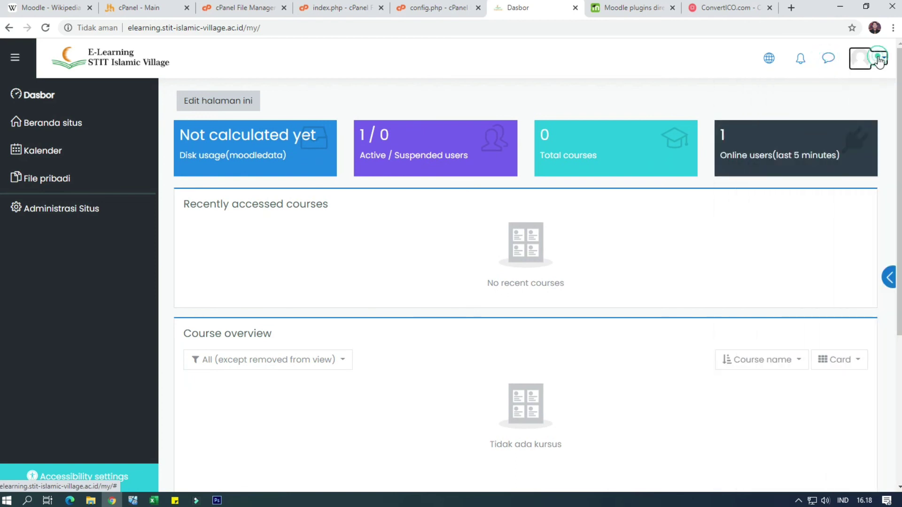
{"action": "left_click", "coordinate": [869, 57]}
{"action": "left_click", "coordinate": [868, 58]}
Visit site home, the calendar and private files, then log out
{"action": "left_click", "coordinate": [49, 122]}
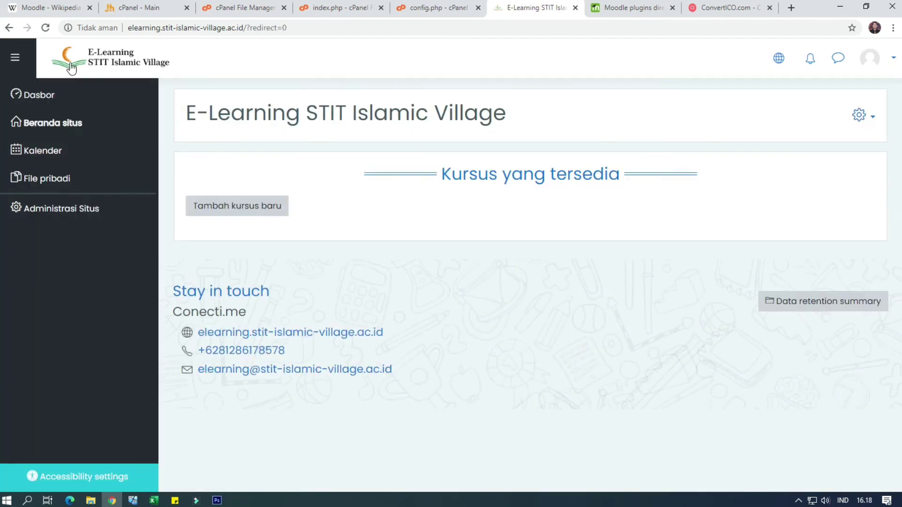
{"action": "left_click", "coordinate": [55, 151]}
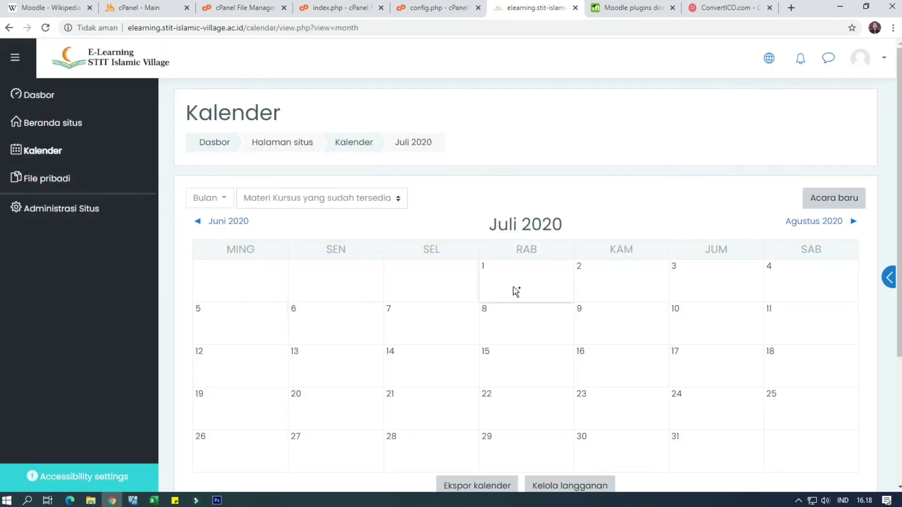
{"action": "scroll", "coordinate": [477, 272], "scroll_direction": "down", "scroll_amount": 4}
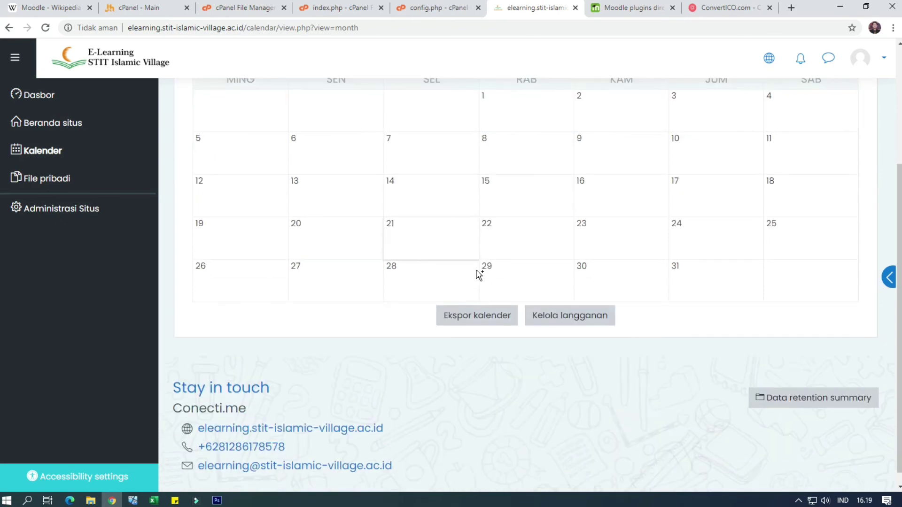
{"action": "scroll", "coordinate": [478, 271], "scroll_direction": "up", "scroll_amount": 2}
{"action": "left_click", "coordinate": [87, 178]}
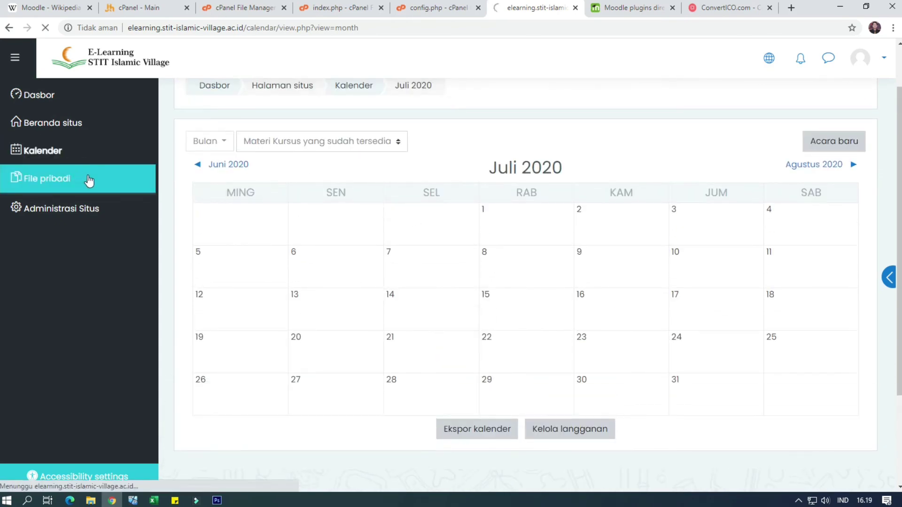
{"action": "left_click", "coordinate": [881, 64]}
{"action": "left_click", "coordinate": [750, 243]}
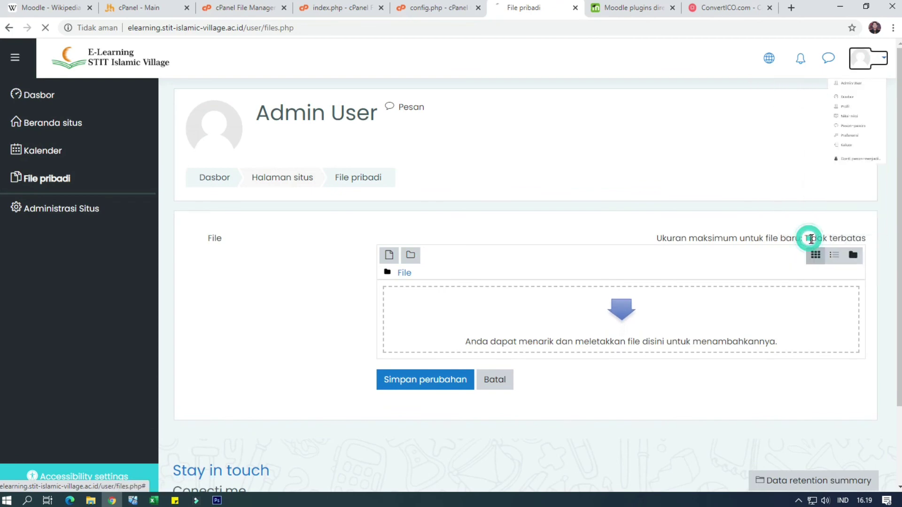